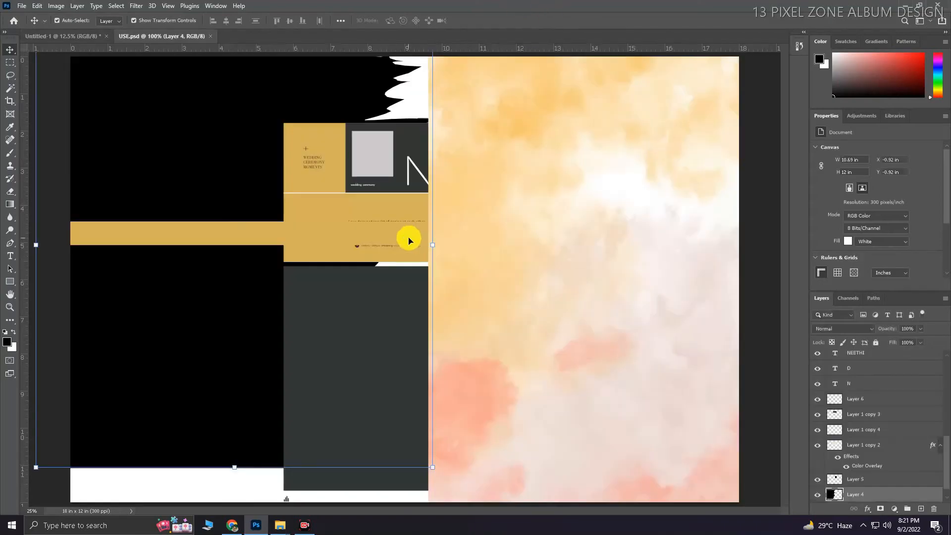
# Copy the gold strip from USE.psd into the album spread, along the bottom edge of the right page
pyautogui.moveTo(162, 231); pyautogui.dragTo(659, 387)
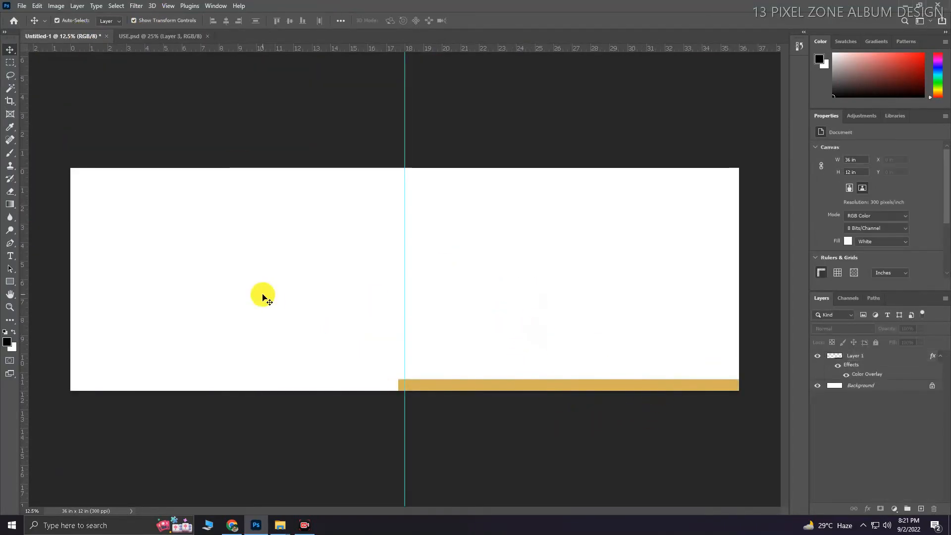
pyautogui.click(178, 39)
pyautogui.click(263, 371)
pyautogui.click(369, 365)
pyautogui.click(242, 267)
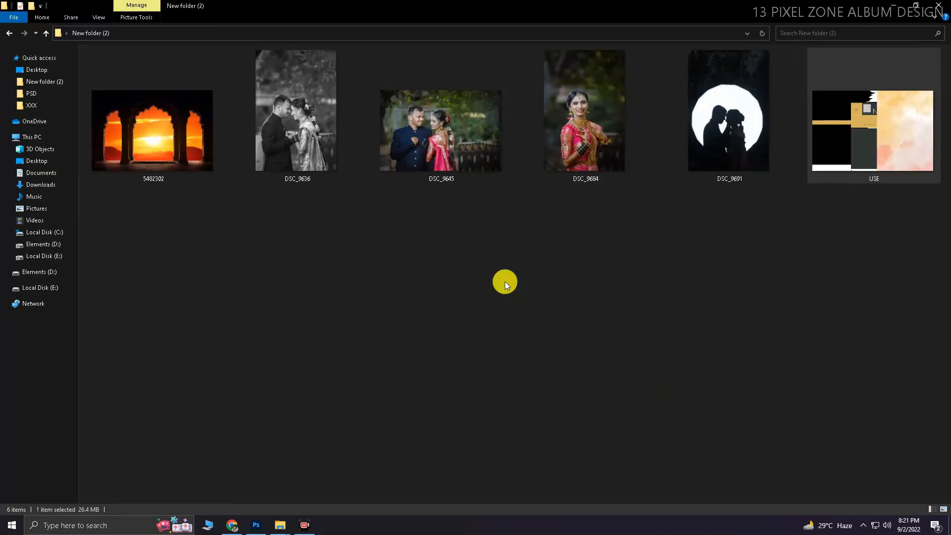
# Open the silhouette photo DSC_9691 and hide its Background layer
pyautogui.moveTo(731, 148); pyautogui.dragTo(736, 181)
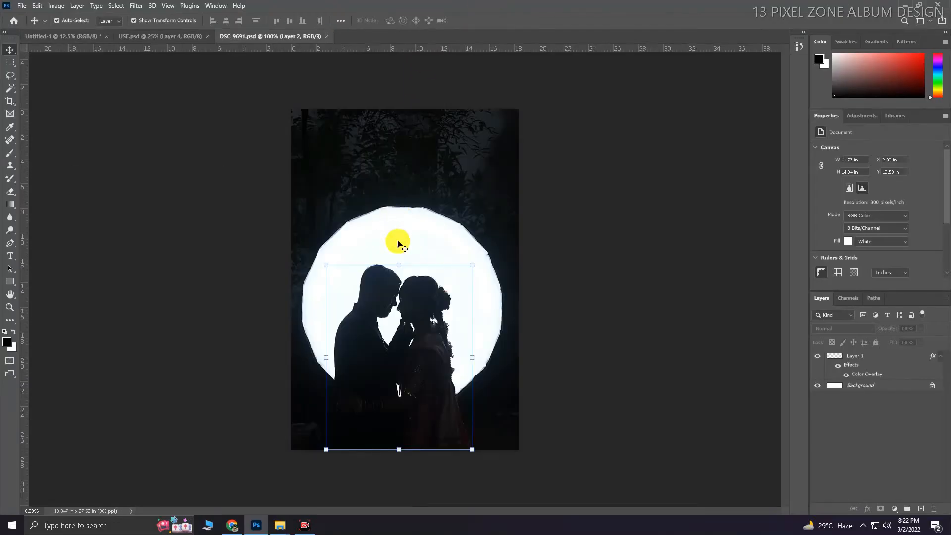
pyautogui.click(817, 401)
pyautogui.click(817, 401)
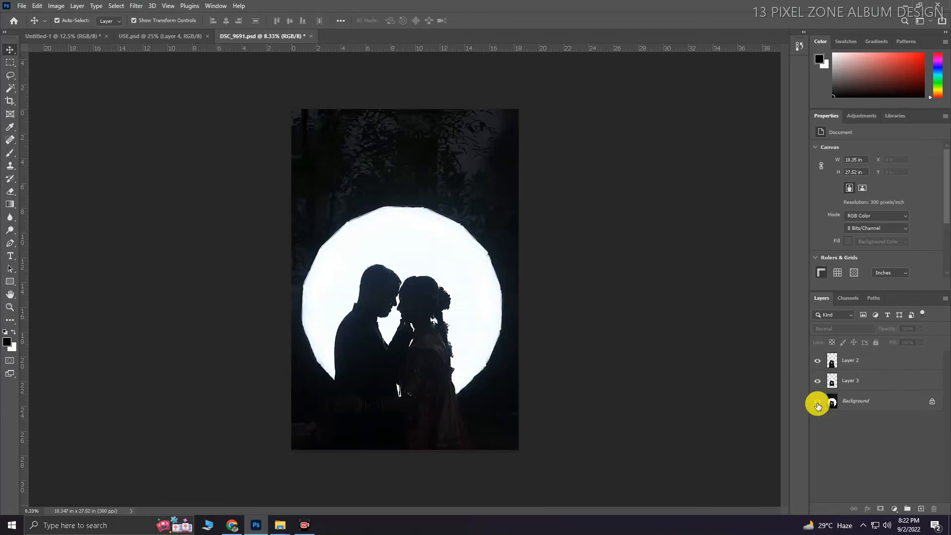
pyautogui.click(817, 401)
# Open 5482302.jpg and copy in the couple silhouette layers, scaled to about 4.23 × 5.69 in at the base of the middle arch
pyautogui.moveTo(570, 298); pyautogui.dragTo(465, 321)
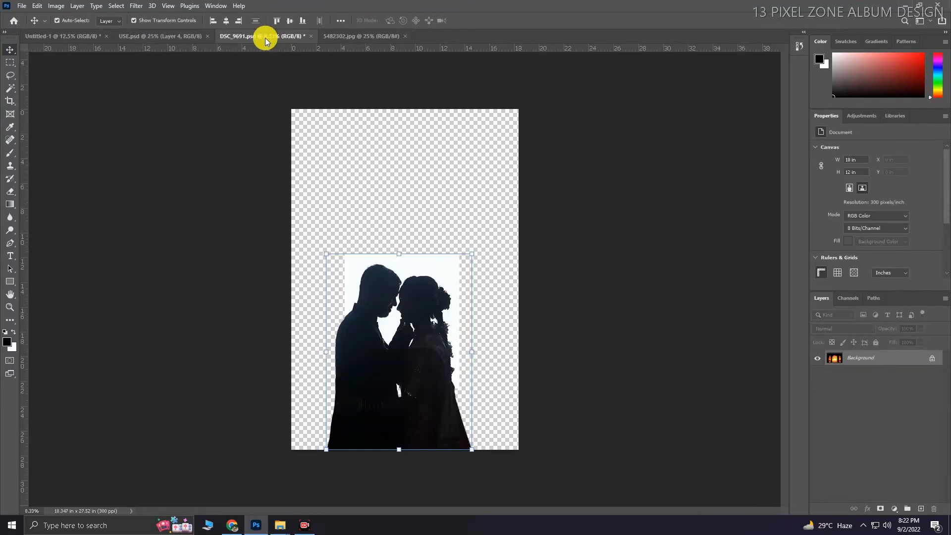
pyautogui.moveTo(401, 290); pyautogui.dragTo(442, 346)
pyautogui.scroll(-4, 442, 346)
pyautogui.moveTo(562, 163); pyautogui.dragTo(466, 292)
pyautogui.moveTo(449, 327); pyautogui.dragTo(441, 335)
pyautogui.moveTo(457, 300); pyautogui.dragTo(458, 298)
pyautogui.press('Return')
# Set the blend mode of the couple's Layer 1 to Multiply
pyautogui.rightClick(423, 333)
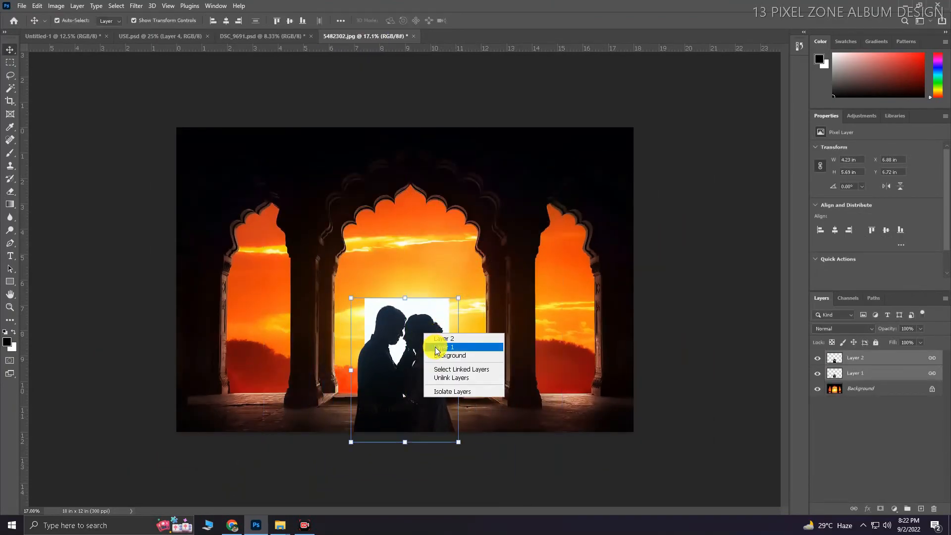
pyautogui.click(436, 347)
pyautogui.hotkey('shift', 'alt', 'm')
# Darken the couple's Layer 2 with Levels, setting the black input level to 21
pyautogui.rightClick(420, 333)
pyautogui.click(428, 338)
pyautogui.hotkey('ctrl', 'l')
pyautogui.moveTo(523, 212); pyautogui.dragTo(535, 212)
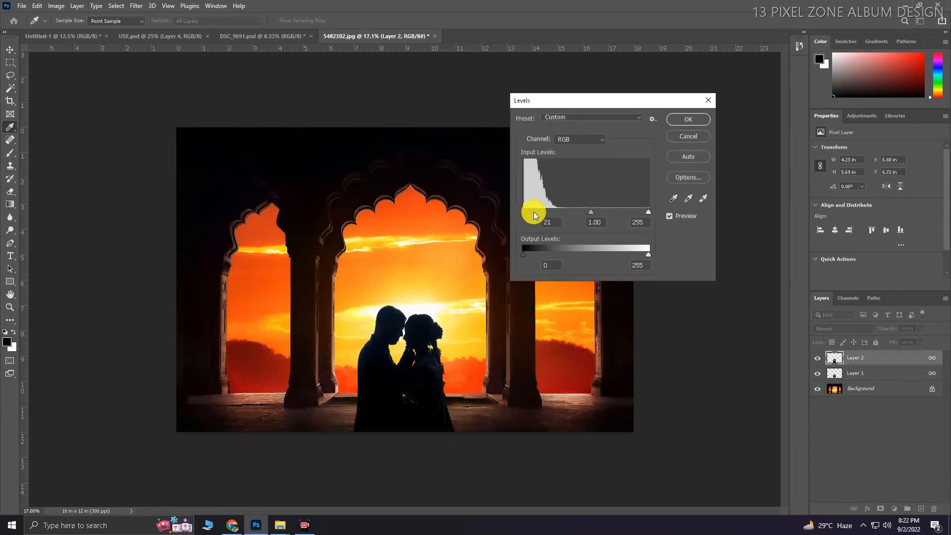
pyautogui.press('Return')
# Stamp all visible layers of the arch composite into a new layer on top
pyautogui.hotkey('ctrl', 'shift', 'alt', 'e')
pyautogui.press('j')
pyautogui.press('v')
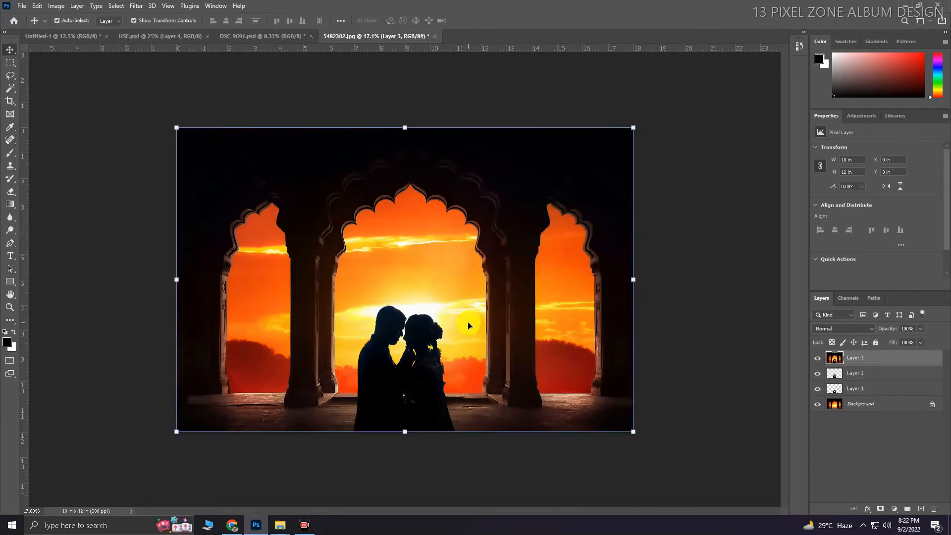
# Apply the Camera Raw filter to the merged layer with Shadows at -18
pyautogui.hotkey('ctrl', 'shift', 'a')
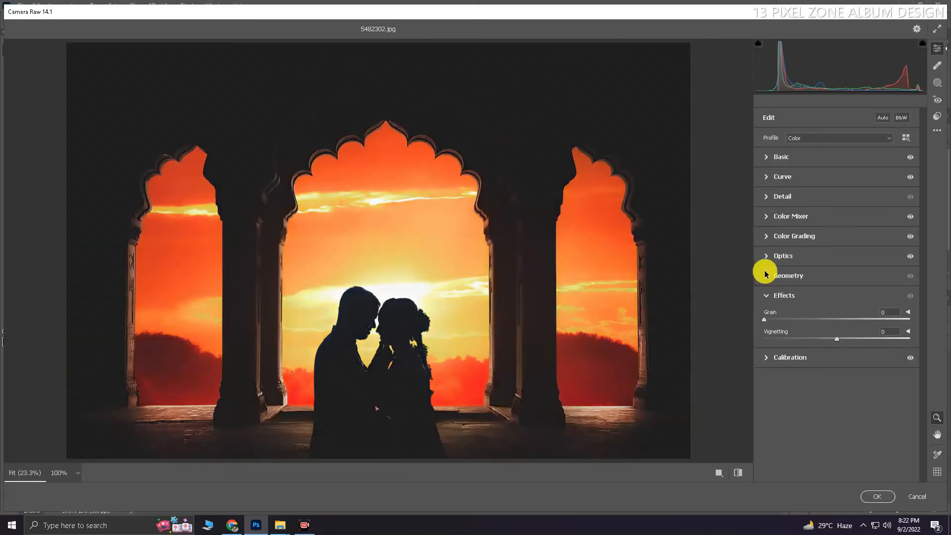
pyautogui.click(778, 159)
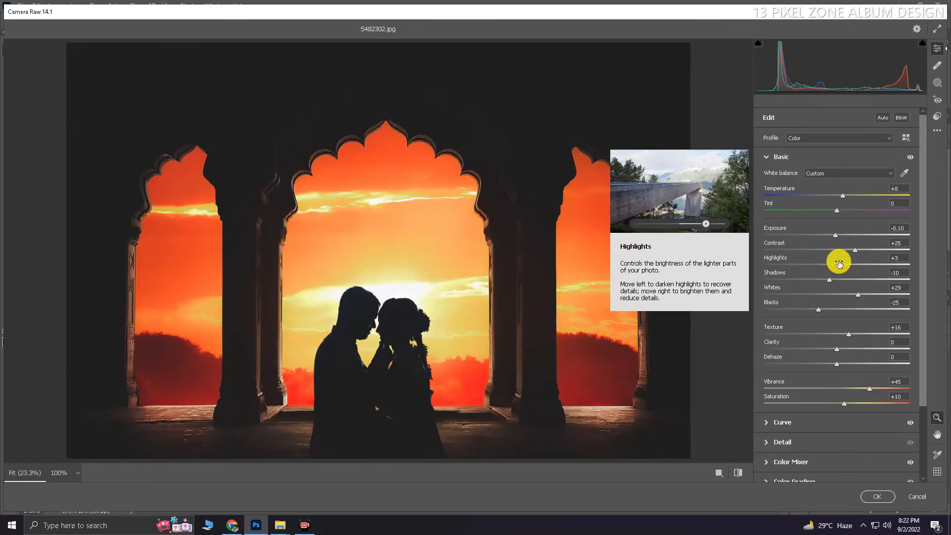
pyautogui.moveTo(829, 279); pyautogui.dragTo(823, 279)
pyautogui.scroll(2, 482, 312)
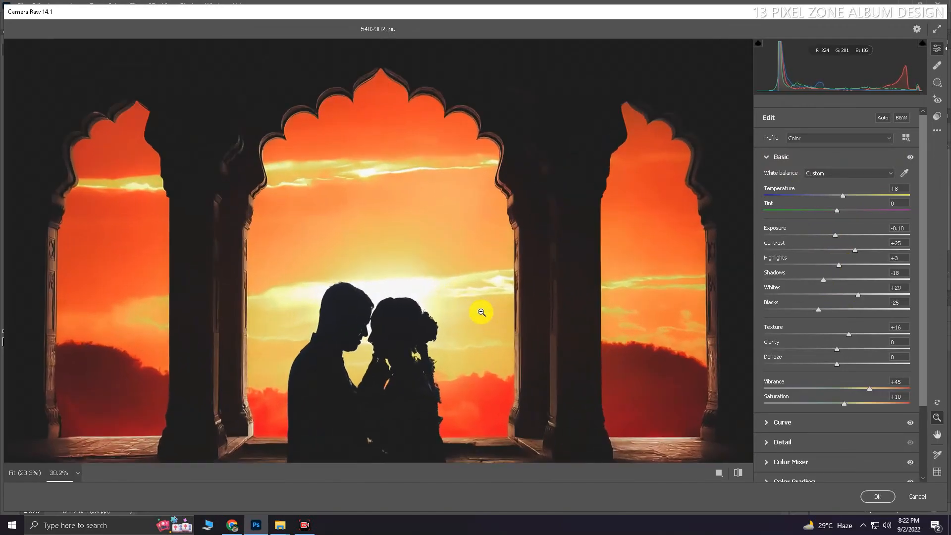
pyautogui.scroll(-2, 482, 312)
pyautogui.click(877, 495)
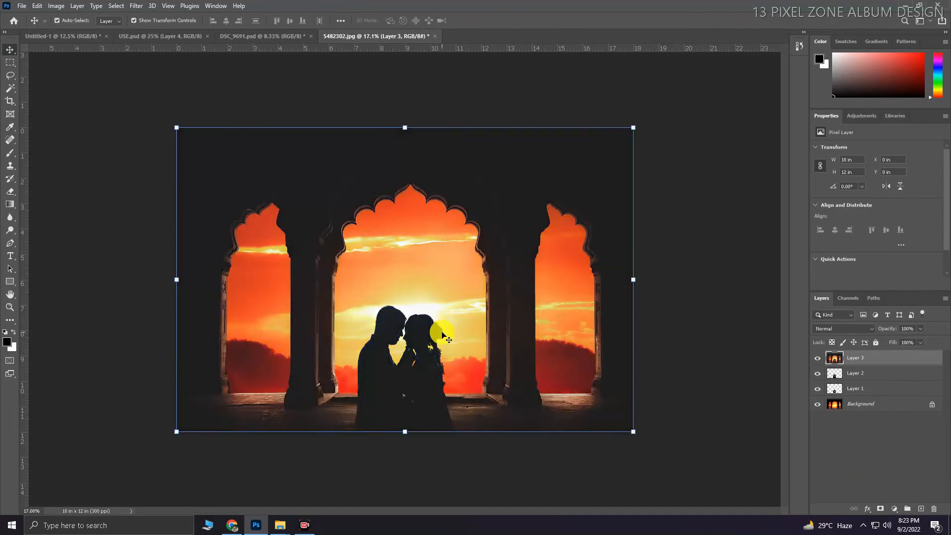
# Copy the merged sunset image onto the right page of the album spread, scaled to about 18.34 × 12.23 in
pyautogui.moveTo(436, 341); pyautogui.dragTo(666, 277)
pyautogui.moveTo(731, 267); pyautogui.dragTo(739, 267)
pyautogui.moveTo(645, 263); pyautogui.dragTo(645, 267)
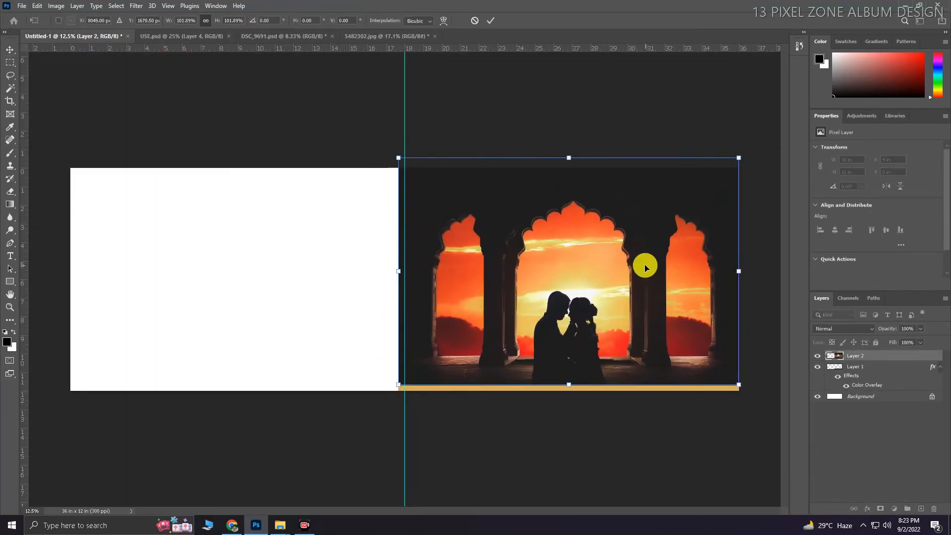
pyautogui.press('Return')
# Send the sunset image behind the gold strip and nudge it slightly down to fit the right page
pyautogui.hotkey('ctrl', '[')
pyautogui.press('Return')
pyautogui.click(743, 271)
pyautogui.press('Return')
pyautogui.moveTo(608, 285); pyautogui.dragTo(608, 288)
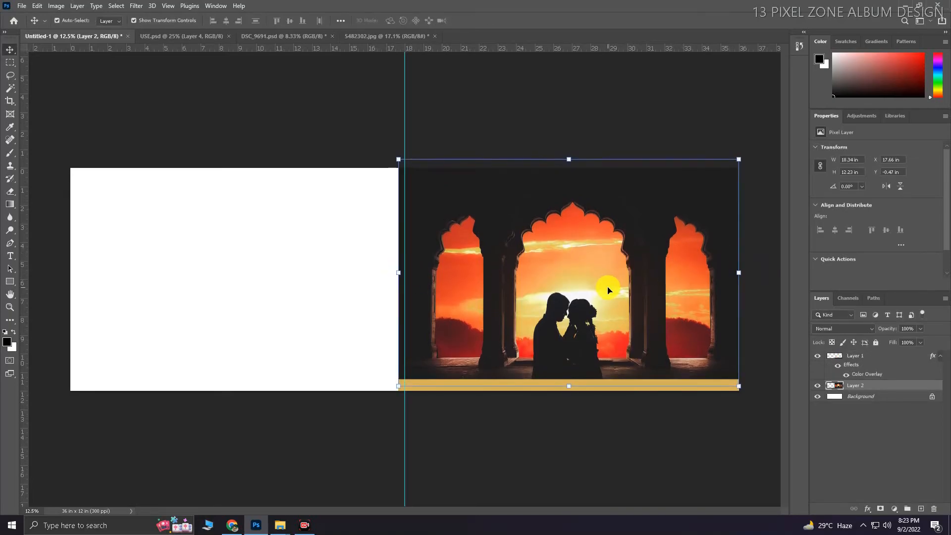
# Copy the text blocks, photo frames and black torn-edge mask from USE.psd onto the left page, and close DSC_9691.psd
pyautogui.click(149, 38)
pyautogui.moveTo(299, 228); pyautogui.dragTo(346, 336)
pyautogui.click(187, 39)
pyautogui.click(288, 38)
pyautogui.moveTo(288, 38); pyautogui.dragTo(173, 272)
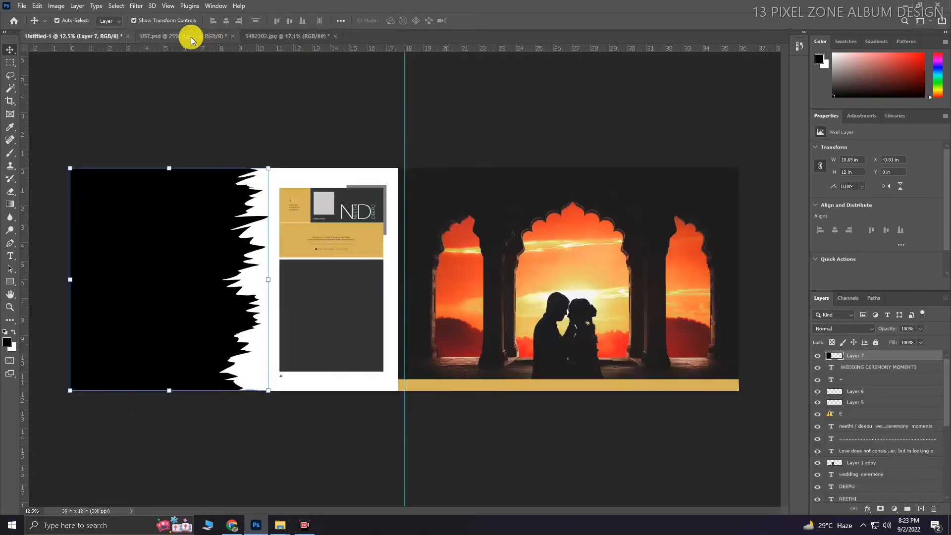
# Copy the watercolour background from USE.psd onto the left page behind the template elements, and close 5482302.jpg
pyautogui.click(191, 36)
pyautogui.click(310, 38)
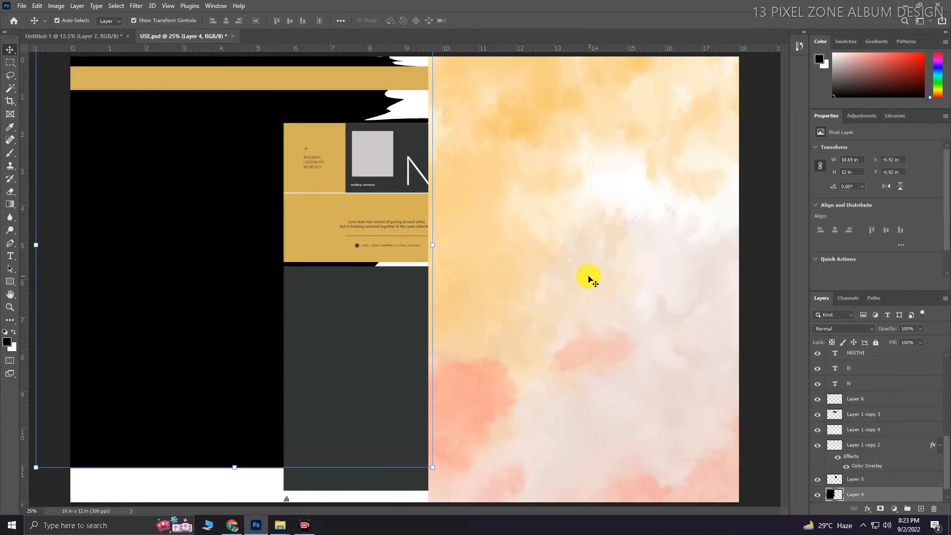
pyautogui.moveTo(590, 279); pyautogui.dragTo(373, 275)
pyautogui.press('Return')
# Clip the colour couple photo to the large dark frame and scale it to about 9.27 × 6.18 in
pyautogui.click(314, 290)
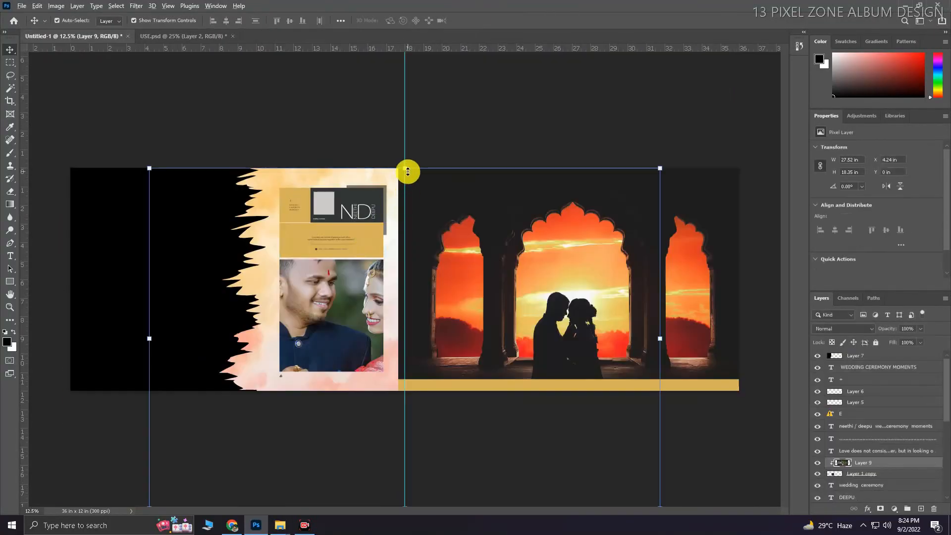
pyautogui.moveTo(407, 170); pyautogui.dragTo(378, 306)
pyautogui.moveTo(433, 261); pyautogui.dragTo(442, 258)
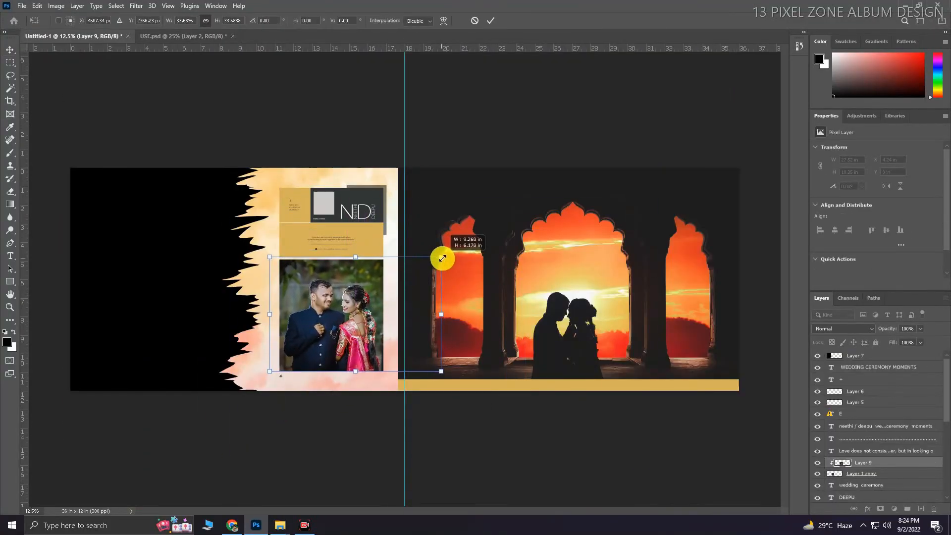
pyautogui.press('Return')
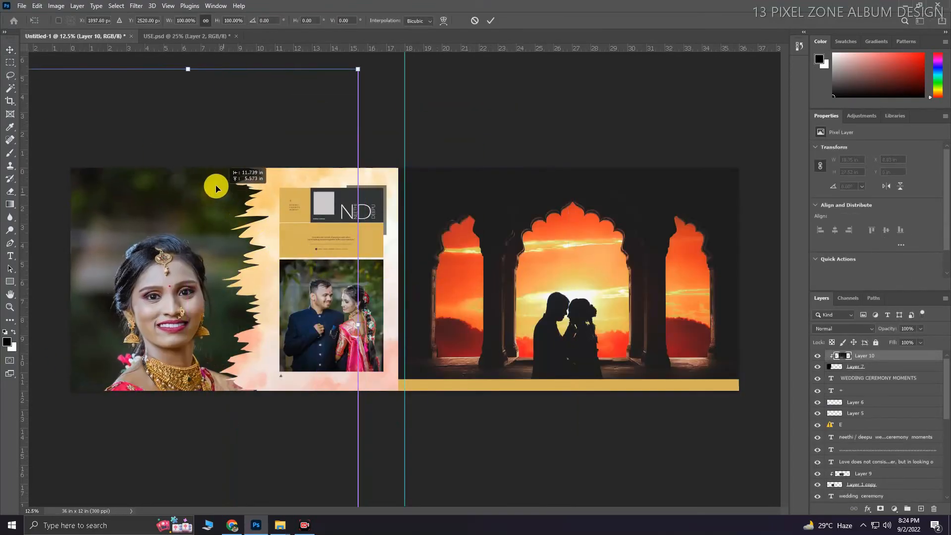
# Scale and position the bride portrait clipped to the torn-edge mask so that her head and hands show on the left page
pyautogui.moveTo(215, 184); pyautogui.dragTo(218, 221)
pyautogui.moveTo(218, 159); pyautogui.dragTo(277, 79)
pyautogui.moveTo(197, 235); pyautogui.dragTo(189, 248)
pyautogui.moveTo(306, 173); pyautogui.dragTo(318, 206)
pyautogui.moveTo(300, 113); pyautogui.dragTo(307, 95)
pyautogui.press('Return')
pyautogui.moveTo(315, 203); pyautogui.dragTo(326, 205)
pyautogui.moveTo(223, 213); pyautogui.dragTo(204, 213)
pyautogui.press('Return')
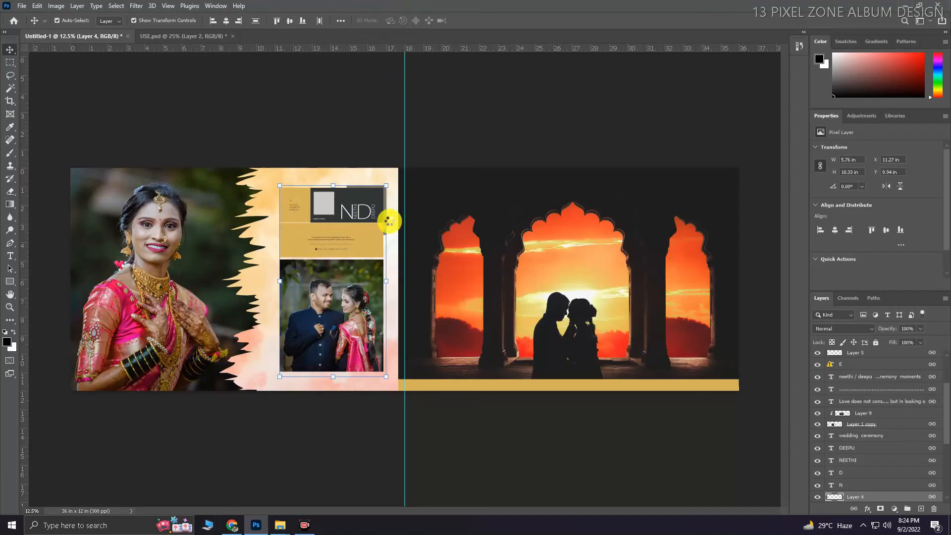
# Paste the black-and-white couple photo, clip it to the small grey frame and scale it down to fill the frame
pyautogui.hotkey('ctrl', 'v')
pyautogui.hotkey('ctrl', 'alt', 'g')
pyautogui.moveTo(405, 167); pyautogui.dragTo(404, 385)
pyautogui.moveTo(410, 396); pyautogui.dragTo(366, 251)
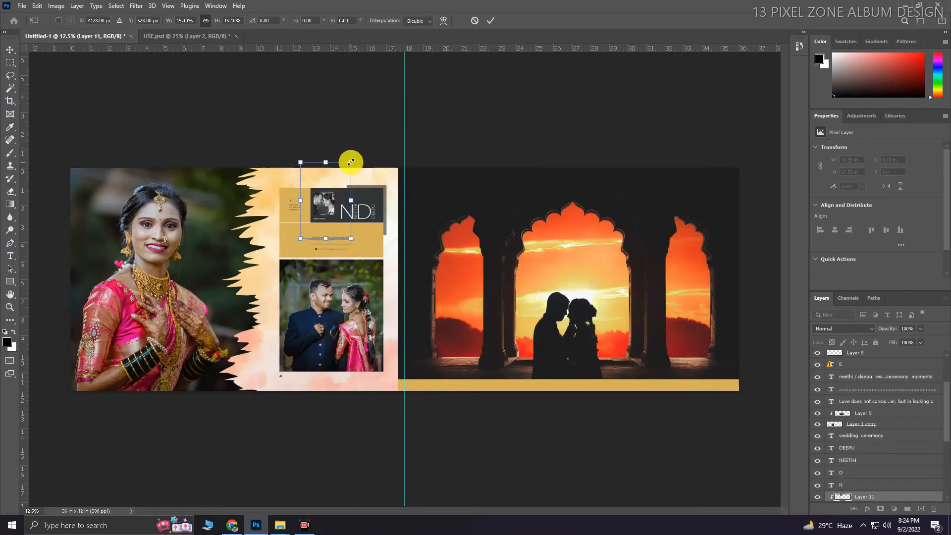
pyautogui.scroll(8, 330, 202)
pyautogui.moveTo(325, 203); pyautogui.dragTo(328, 200)
pyautogui.moveTo(390, 184); pyautogui.dragTo(377, 183)
pyautogui.moveTo(336, 185); pyautogui.dragTo(340, 185)
pyautogui.press('Return')
# Change the first large initial to S and replace the vertical name beside it with the first partner's name in capitals
pyautogui.doubleClick(397, 237)
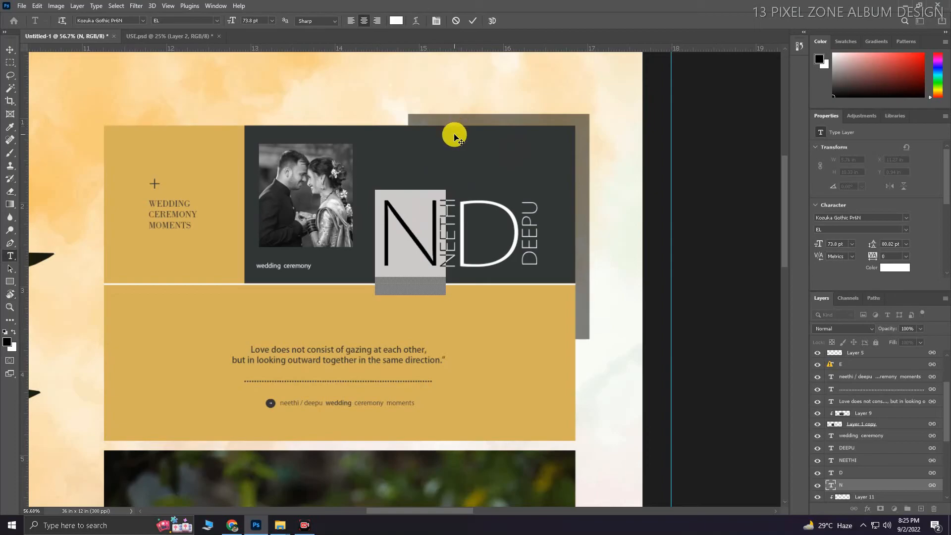
pyautogui.write('S')
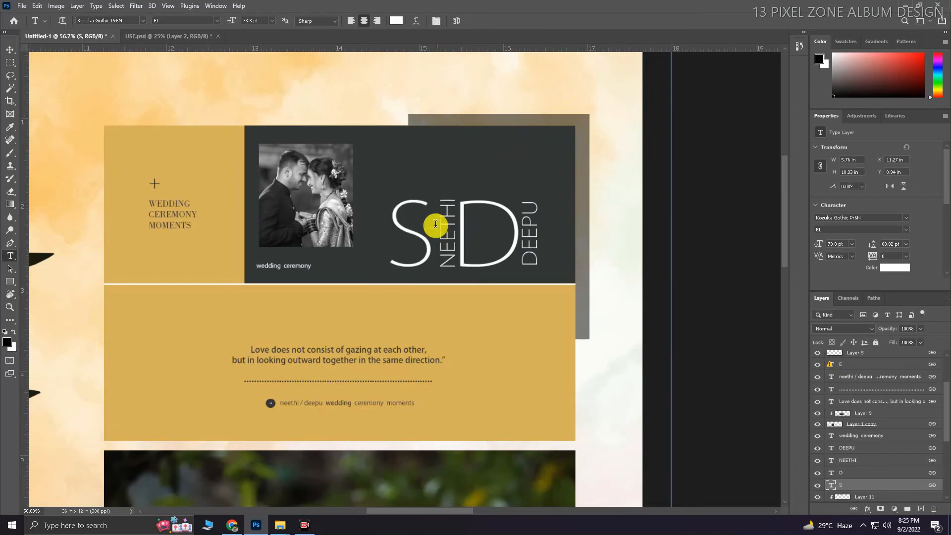
pyautogui.click(447, 211)
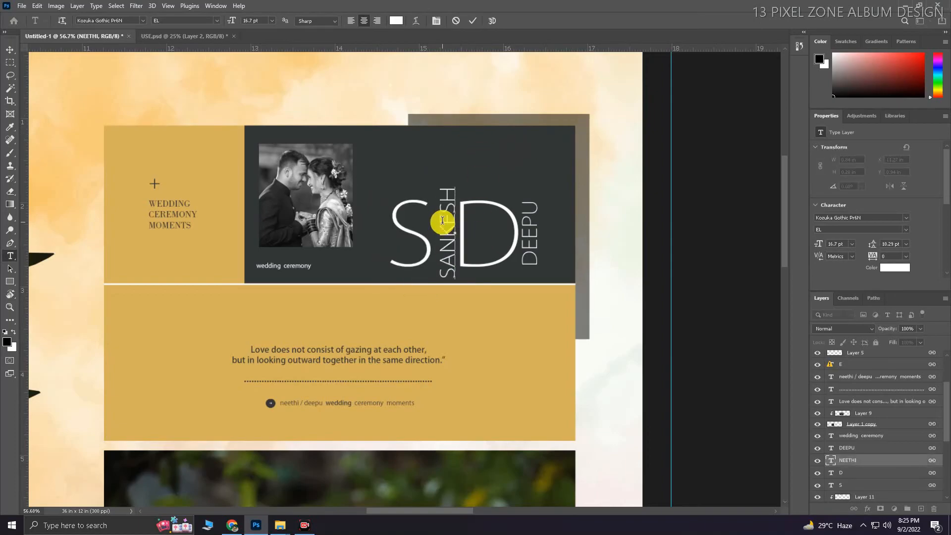
pyautogui.press('v')
# Add a horizontal guide at the baseline of the large initials and move the first vertical name up to rest on it
pyautogui.moveTo(477, 168); pyautogui.dragTo(475, 266)
pyautogui.hotkey('ctrl', 't')
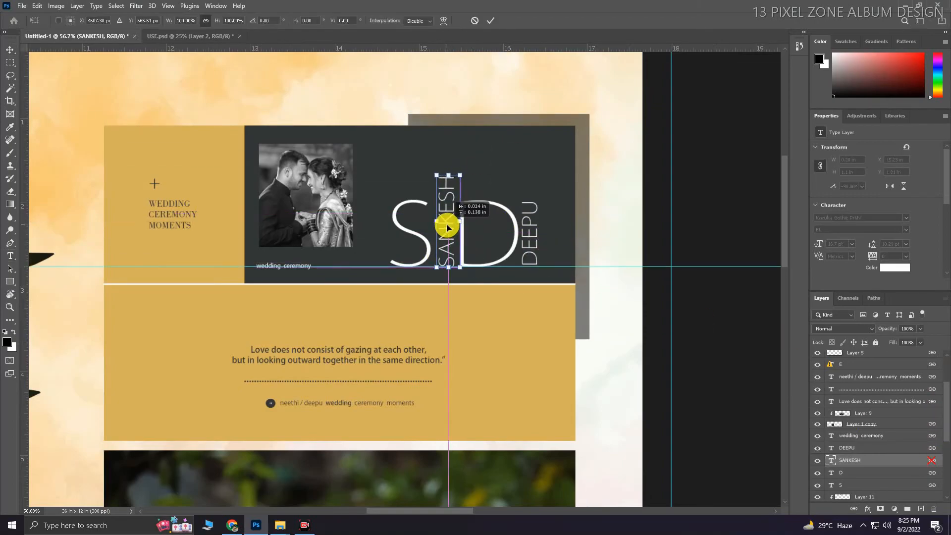
pyautogui.press('Return')
# Change the second large initial to N
pyautogui.press('t')
pyautogui.doubleClick(487, 230)
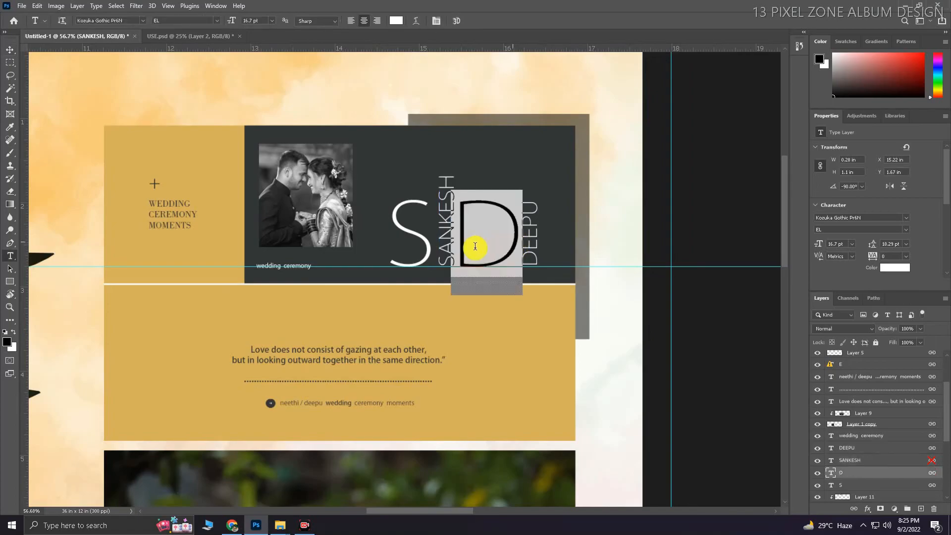
pyautogui.write('N')
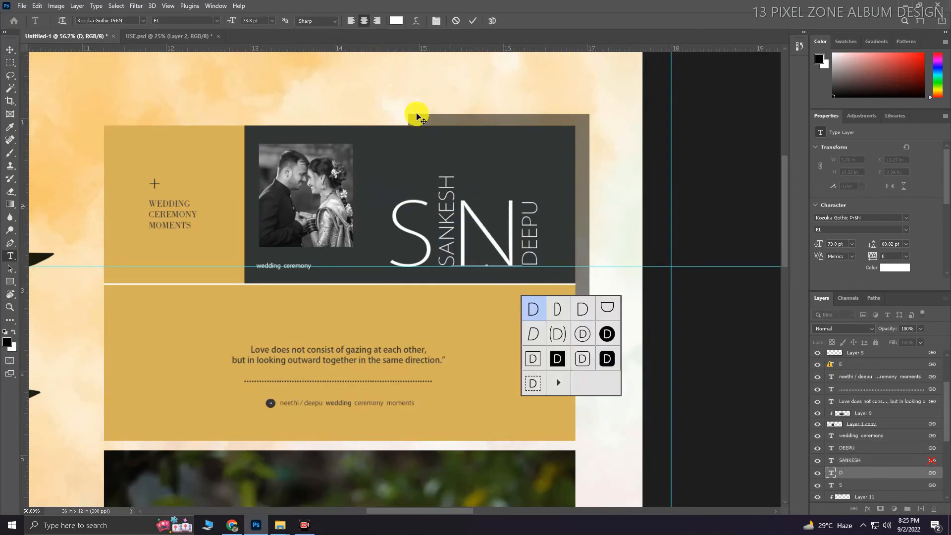
pyautogui.click(526, 244)
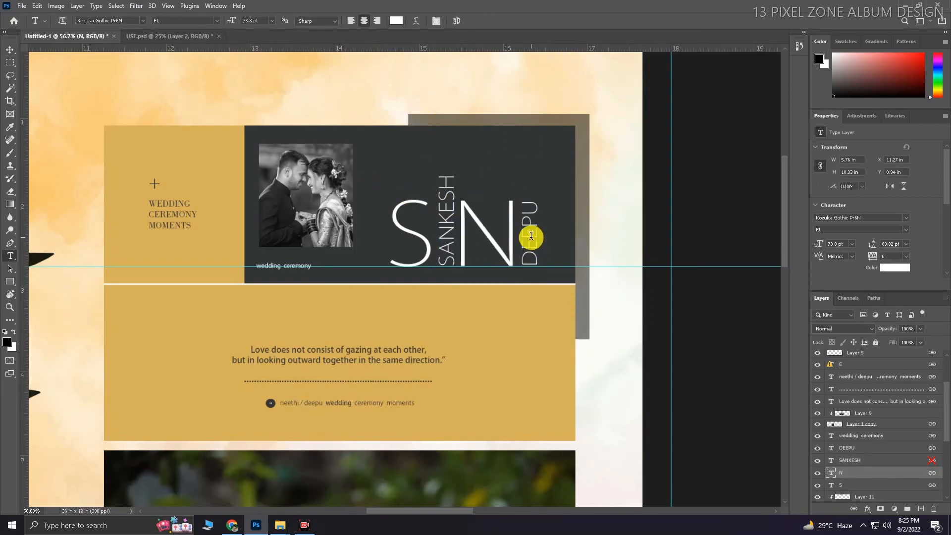
# Replace the vertical name beside the second initial with the second partner's name in capitals, resting on the horizontal guide
pyautogui.doubleClick(530, 237)
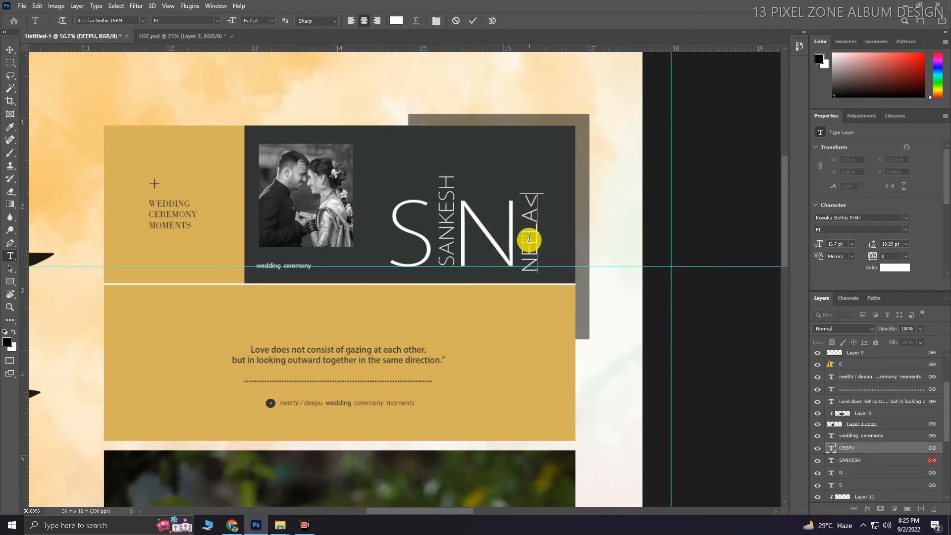
pyautogui.press('Escape')
pyautogui.press('v')
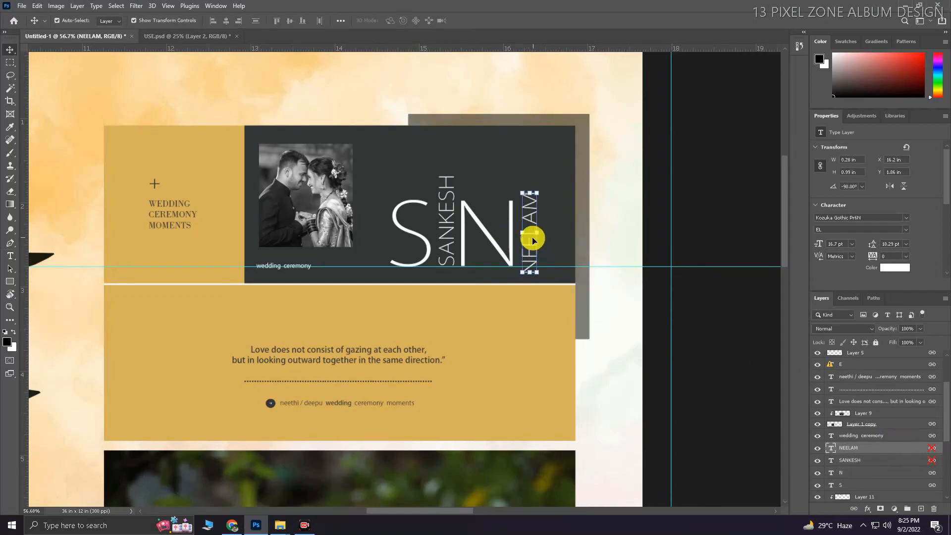
pyautogui.moveTo(530, 245); pyautogui.dragTo(531, 243)
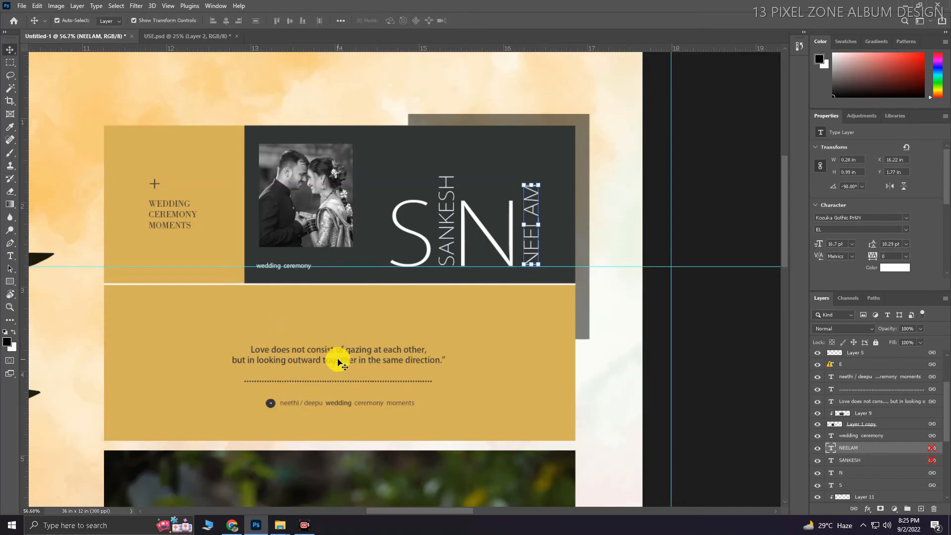
# Replace the names in the small caption under the dotted line with the couple's first names joined by "&", and shift it clear of the bullet
pyautogui.press('t')
pyautogui.moveTo(323, 403); pyautogui.dragTo(258, 401)
pyautogui.write('sankesh & ')
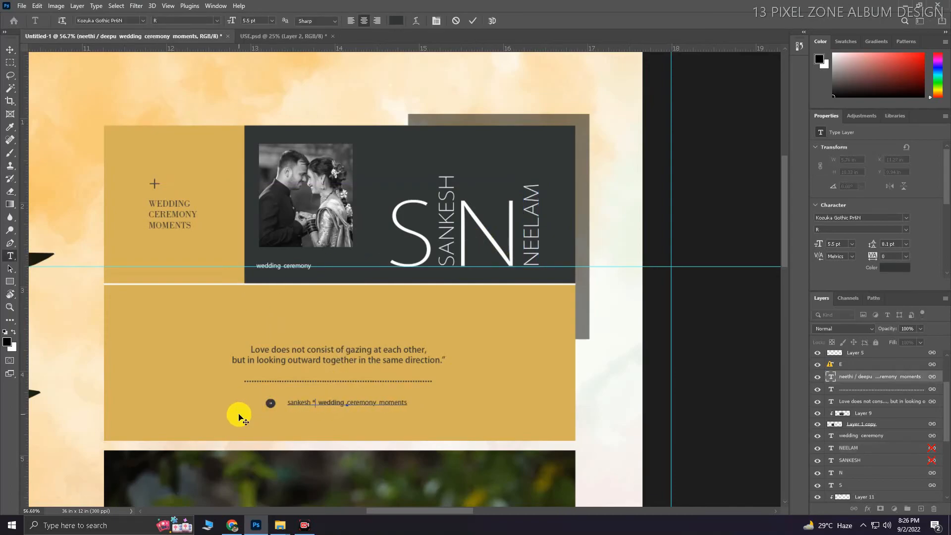
pyautogui.write('neela')
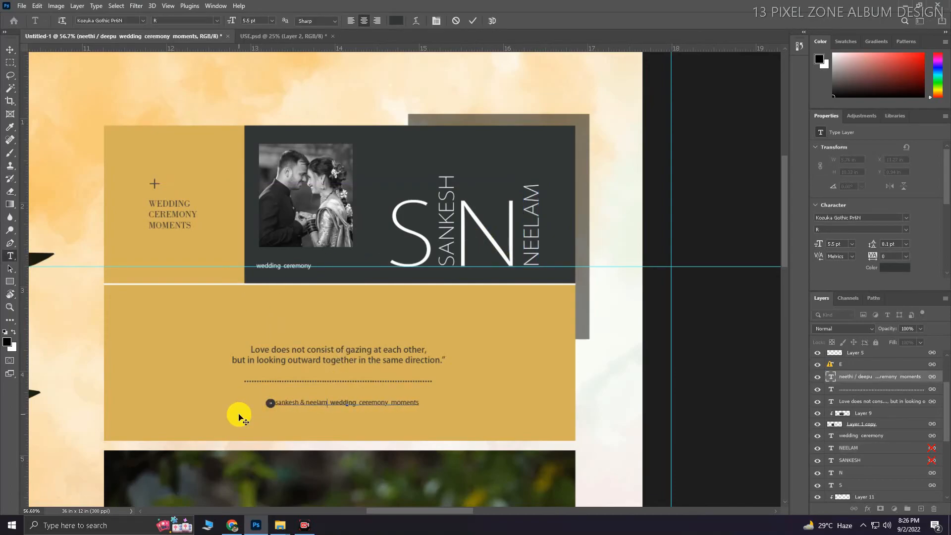
pyautogui.write('m')
pyautogui.hotkey('ctrl', 'Return')
pyautogui.press('v')
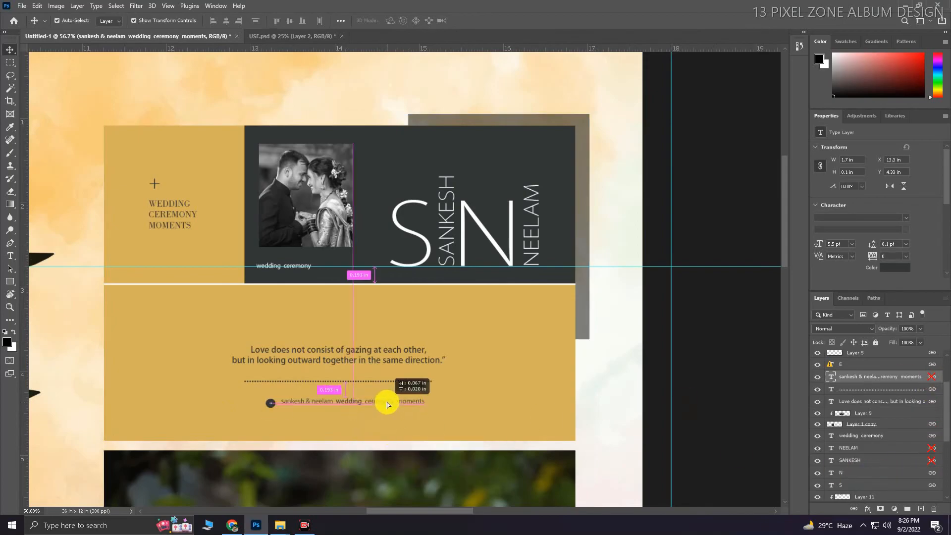
# Add a Multiply drop shadow at 66% opacity to the brush-edged shape layer beneath the bride's photo, adjusting the shadow distance
pyautogui.scroll(-5, 387, 404)
pyautogui.rightClick(281, 306)
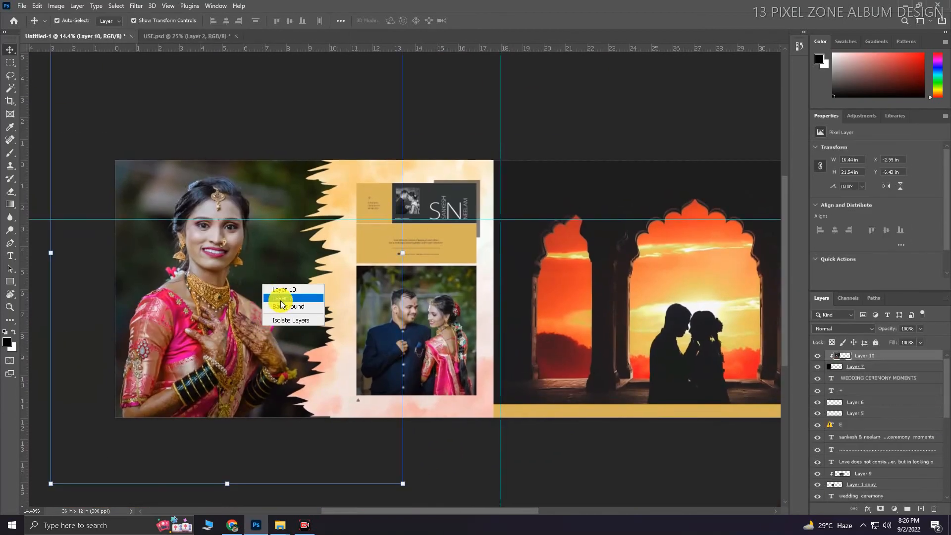
pyautogui.click(282, 299)
pyautogui.press('F2')
pyautogui.click(599, 278)
pyautogui.moveTo(757, 174); pyautogui.dragTo(753, 175)
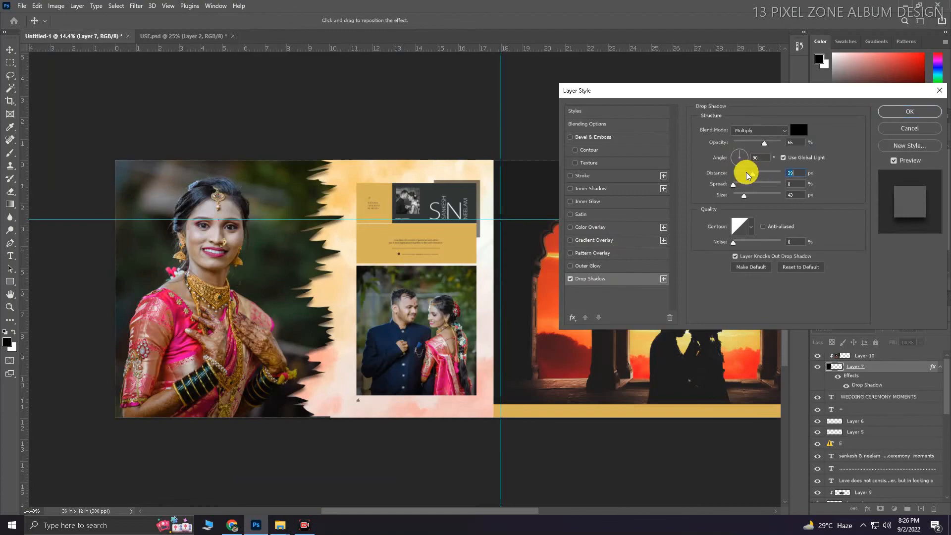
pyautogui.press('Return')
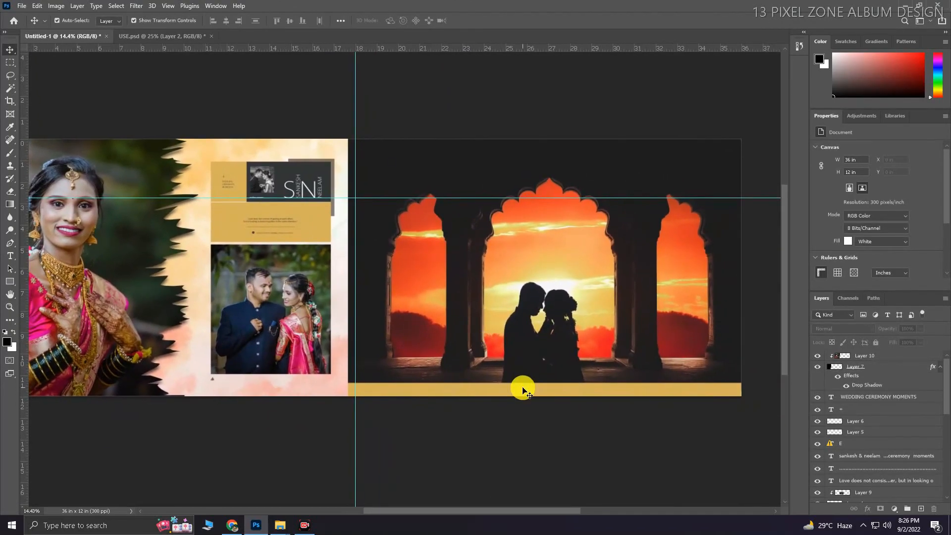
# Copy the quote from the browser and add "...The best things in life are better with you..." as text on the gold strip
pyautogui.click(231, 524)
pyautogui.click(280, 7)
pyautogui.click(173, 5)
pyautogui.click(447, 6)
pyautogui.rightClick(165, 195)
pyautogui.click(193, 202)
pyautogui.hotkey('alt', 'Tab')
pyautogui.press('t')
pyautogui.scroll(4, 528, 396)
pyautogui.click(538, 378)
pyautogui.write('The best things in life are better with you.')
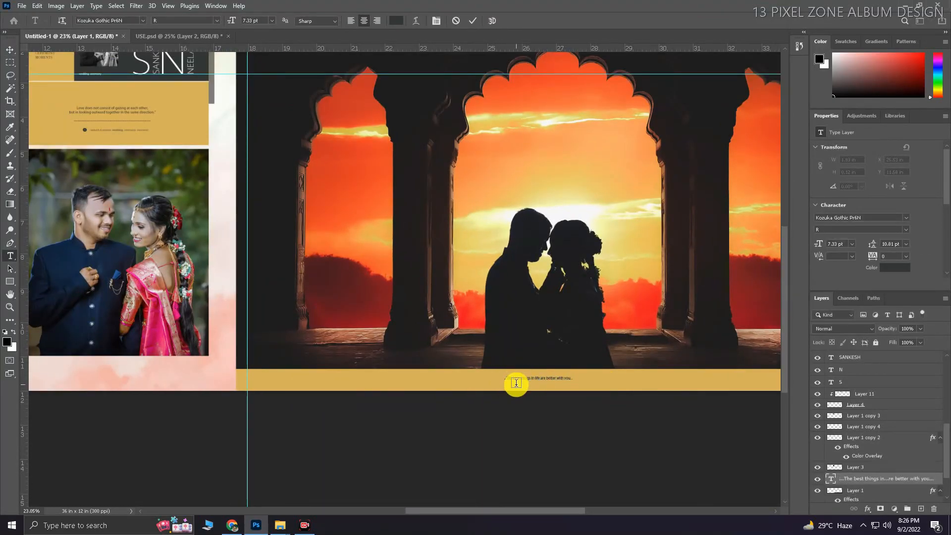
# Enlarge the quote to fit the height of the gold strip and centre it below the silhouetted couple
pyautogui.hotkey('ctrl', 't')
pyautogui.moveTo(616, 382); pyautogui.dragTo(619, 383)
pyautogui.press('Return')
pyautogui.click(580, 414)
pyautogui.moveTo(579, 414); pyautogui.dragTo(520, 413)
pyautogui.moveTo(515, 381); pyautogui.dragTo(526, 382)
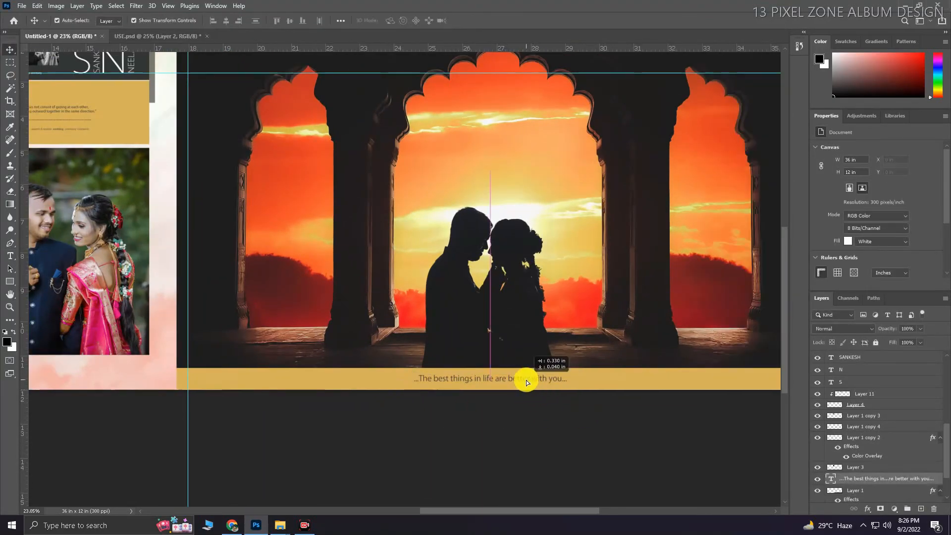
pyautogui.click(530, 424)
# Add a text layer with the couple's first names over the sunset sky in the central arch
pyautogui.hotkey('ctrl', '0')
pyautogui.scroll(6, 581, 271)
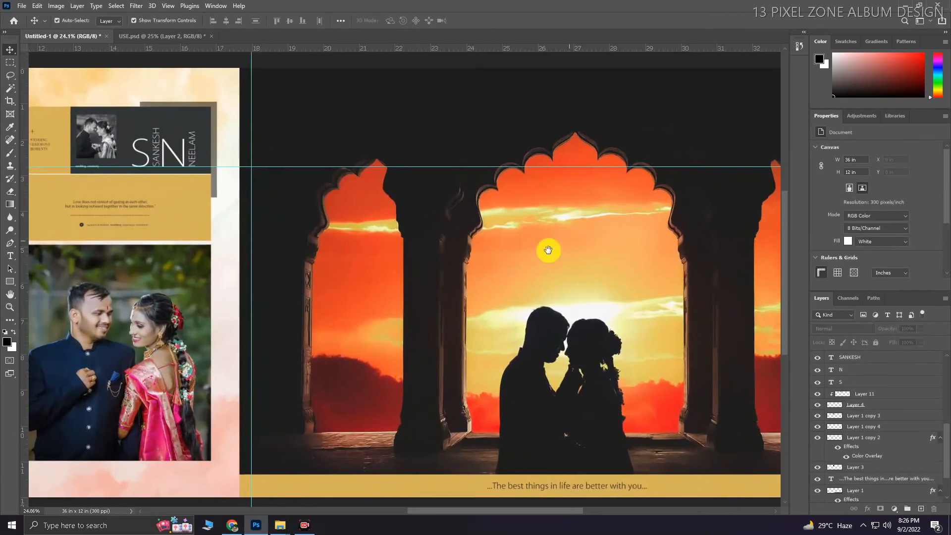
pyautogui.moveTo(569, 242); pyautogui.dragTo(528, 256)
pyautogui.press('t')
pyautogui.click(485, 266)
pyautogui.write('Sankesh Neelam')
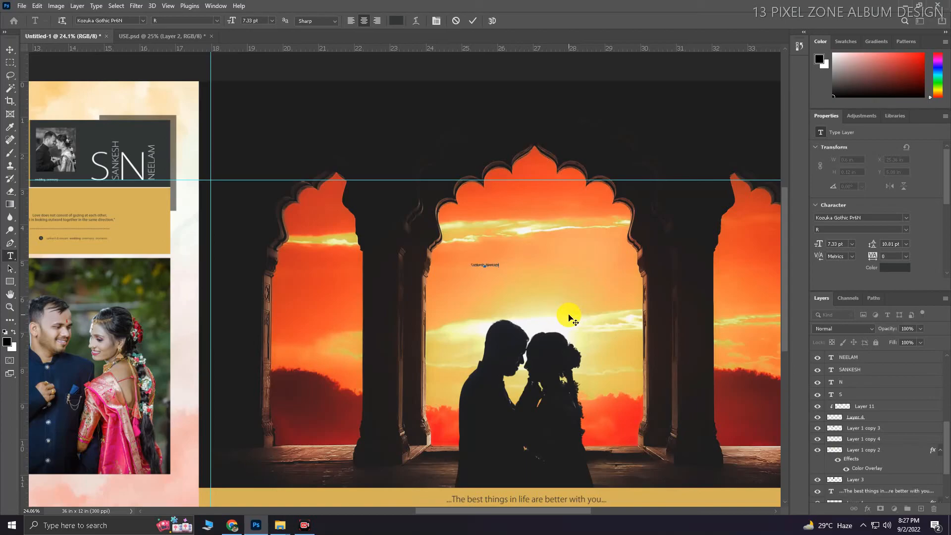
# Enlarge the names text to about 43.56 pt and move it up inside the central arch
pyautogui.hotkey('ctrl', 'Return')
pyautogui.hotkey('ctrl', 't')
pyautogui.press('Return')
pyautogui.moveTo(544, 262); pyautogui.dragTo(574, 254)
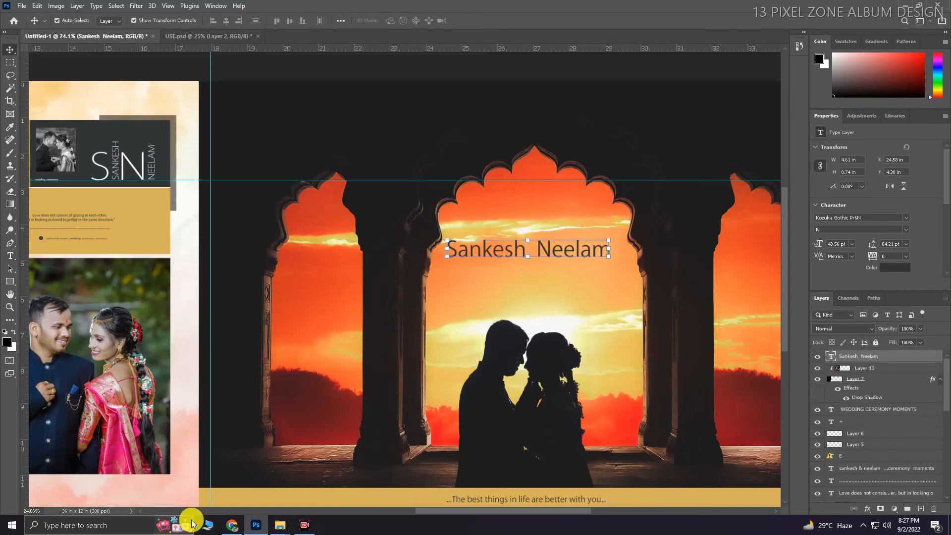
# Switch to Chrome and run a Google Images search for "sn name logo"
pyautogui.click(232, 524)
pyautogui.hotkey('ctrl', 'l')
pyautogui.write('sn name l')
pyautogui.click(275, 63)
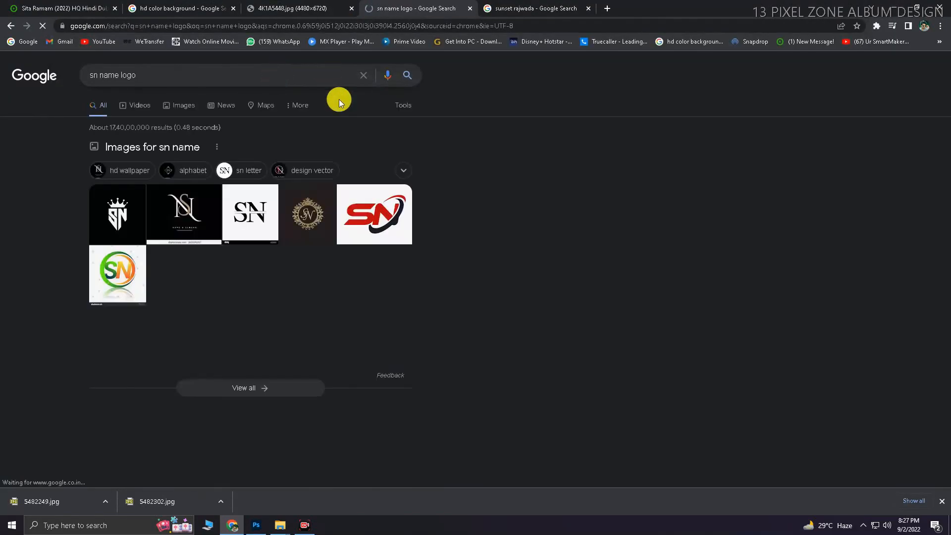
pyautogui.click(178, 105)
# Examine the SN logo results and their related designs for a monogram suited to the wedding spread
pyautogui.scroll(-5, 340, 277)
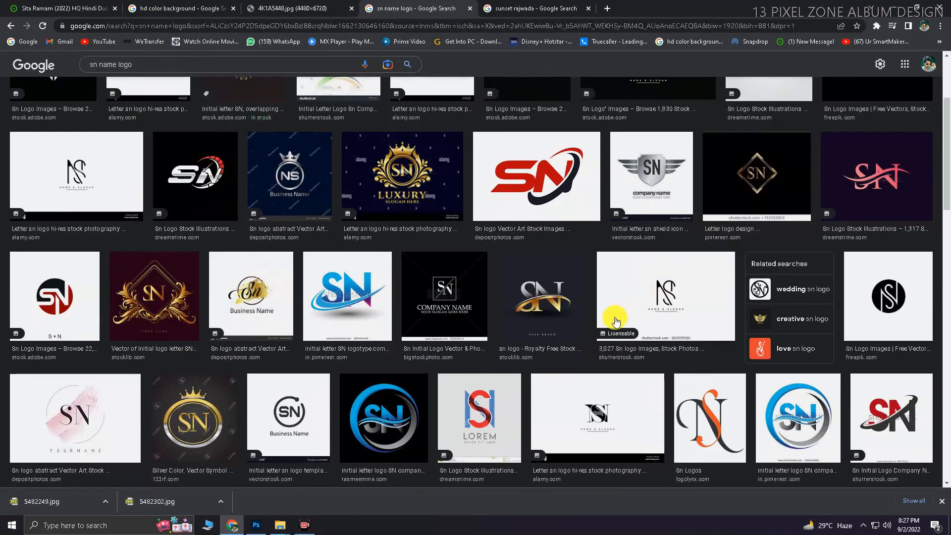
pyautogui.click(336, 331)
pyautogui.scroll(-5, 704, 270)
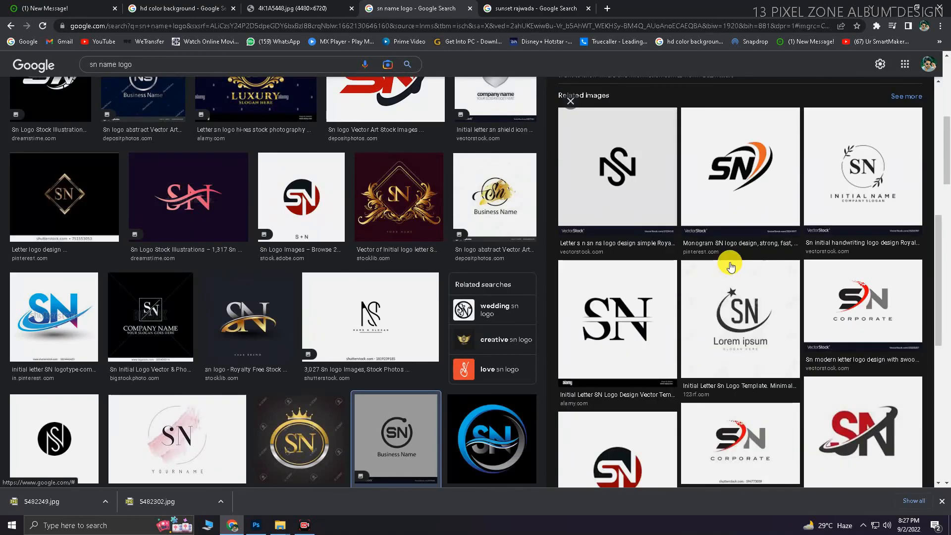
pyautogui.click(751, 159)
pyautogui.scroll(-10, 755, 282)
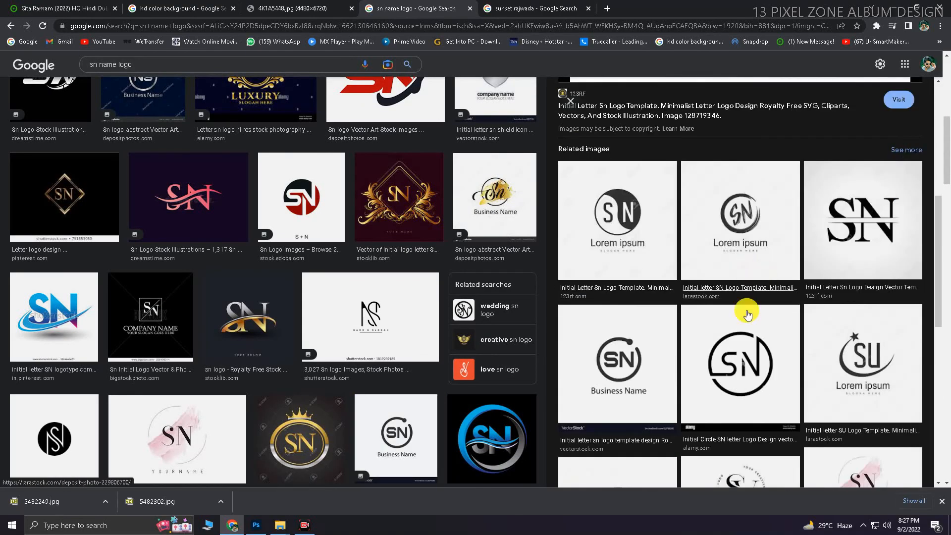
pyautogui.click(763, 328)
pyautogui.scroll(5, 329, 212)
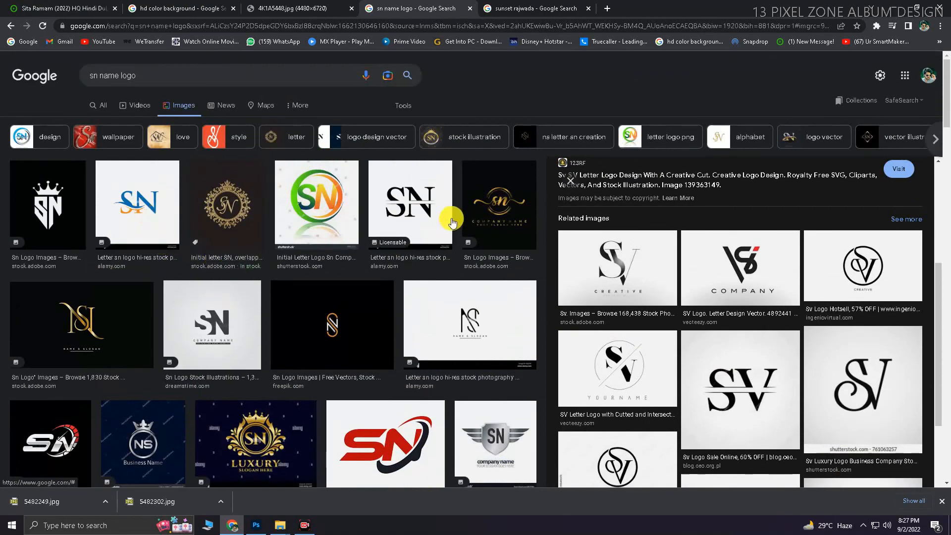
pyautogui.click(248, 297)
pyautogui.scroll(-5, 712, 309)
pyautogui.click(835, 262)
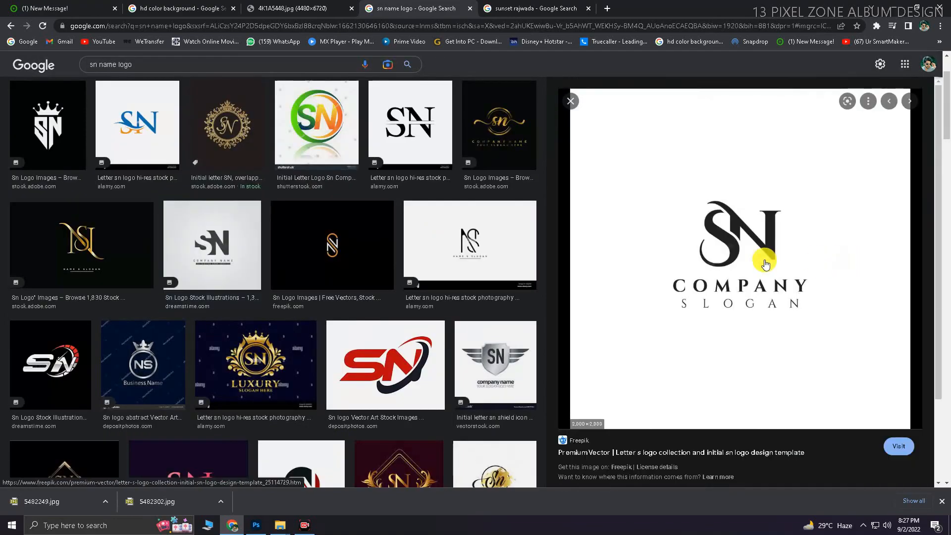
pyautogui.scroll(-5, 733, 264)
pyautogui.scroll(-3, 737, 340)
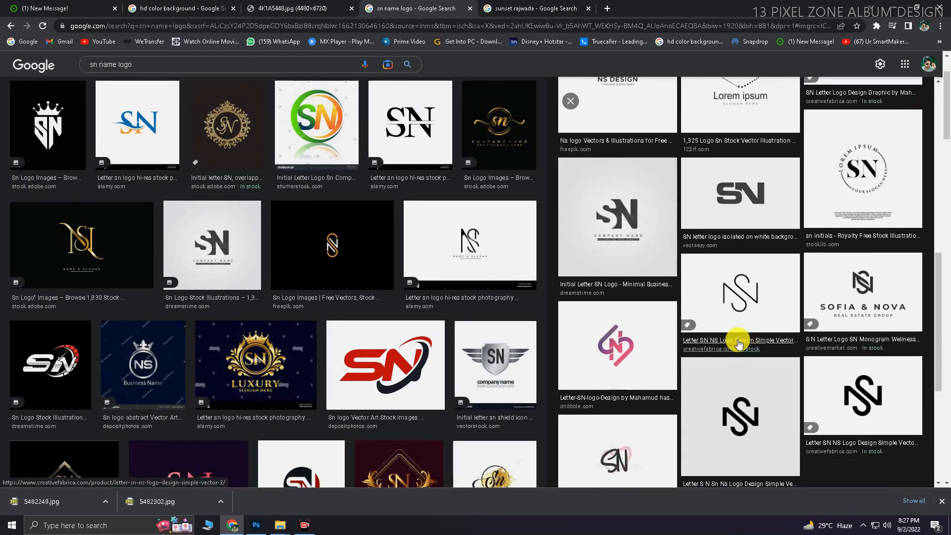
pyautogui.scroll(10, 737, 340)
# Open the Freepik page of the serif SN logo, copy its image and paste it into the album spread in Photoshop
pyautogui.click(737, 270)
pyautogui.rightClick(356, 251)
pyautogui.click(389, 282)
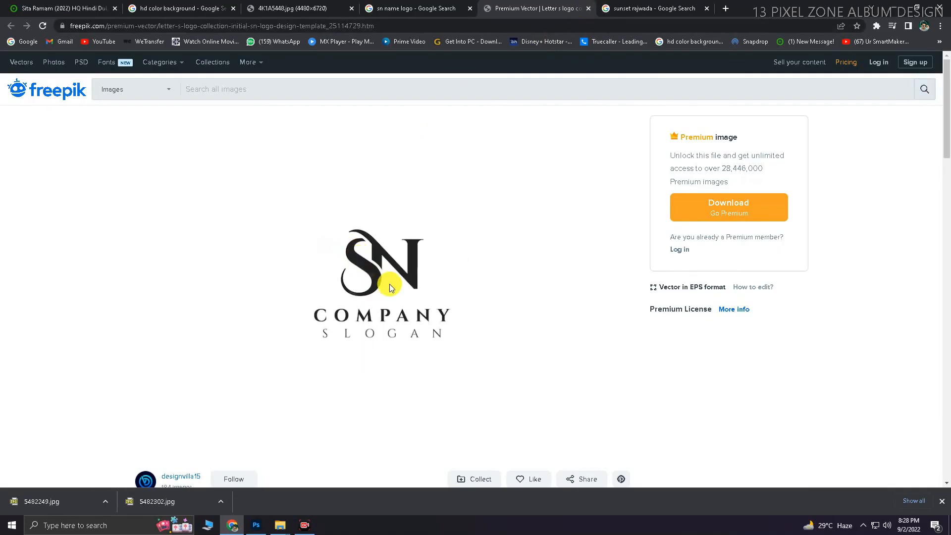
pyautogui.hotkey('alt', 'Tab')
pyautogui.hotkey('ctrl', 'v')
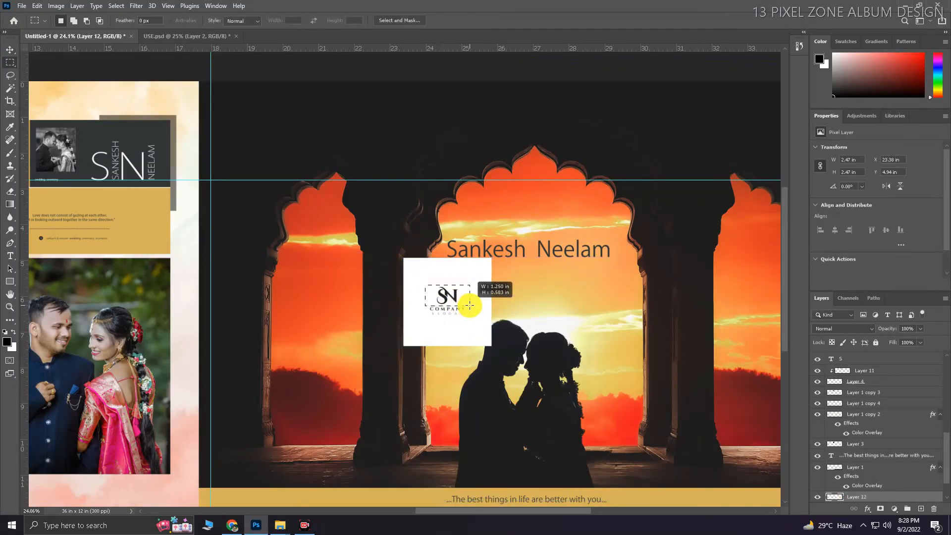
# Copy a marquee of about 1.25 × 0.58 in around the SN letters to a new layer and delete the pasted logo layer
pyautogui.moveTo(470, 305); pyautogui.dragTo(469, 305)
pyautogui.hotkey('ctrl', 'j')
pyautogui.keyDown('ctrl'); pyautogui.click(471, 336); pyautogui.keyUp('ctrl')
pyautogui.press('Delete')
# Isolate the dark SN letters on a new layer using the Magic Wand and delete the layer with the white background
pyautogui.scroll(10, 448, 300)
pyautogui.press('w')
pyautogui.click(465, 296)
pyautogui.hotkey('alt', 's')
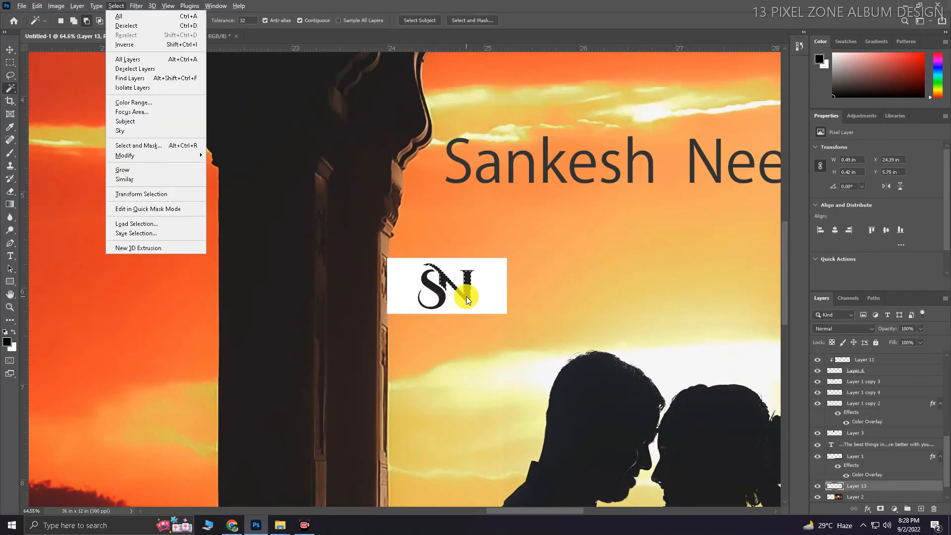
pyautogui.press('r')
pyautogui.hotkey('ctrl', 'j')
pyautogui.press('v')
pyautogui.click(474, 299)
pyautogui.press('Delete')
# Enlarge the SN monogram and centre it over the names text inside the central arch
pyautogui.scroll(-5, 474, 293)
pyautogui.press('Return')
pyautogui.moveTo(473, 276); pyautogui.dragTo(635, 205)
pyautogui.moveTo(634, 224); pyautogui.dragTo(587, 267)
pyautogui.moveTo(601, 261); pyautogui.dragTo(622, 269)
pyautogui.press('Return')
# Set the font of the names text in the central arch to Andina
pyautogui.doubleClick(556, 266)
pyautogui.hotkey('ctrl', 'a')
pyautogui.click(142, 20)
pyautogui.moveTo(283, 494); pyautogui.dragTo(284, 49)
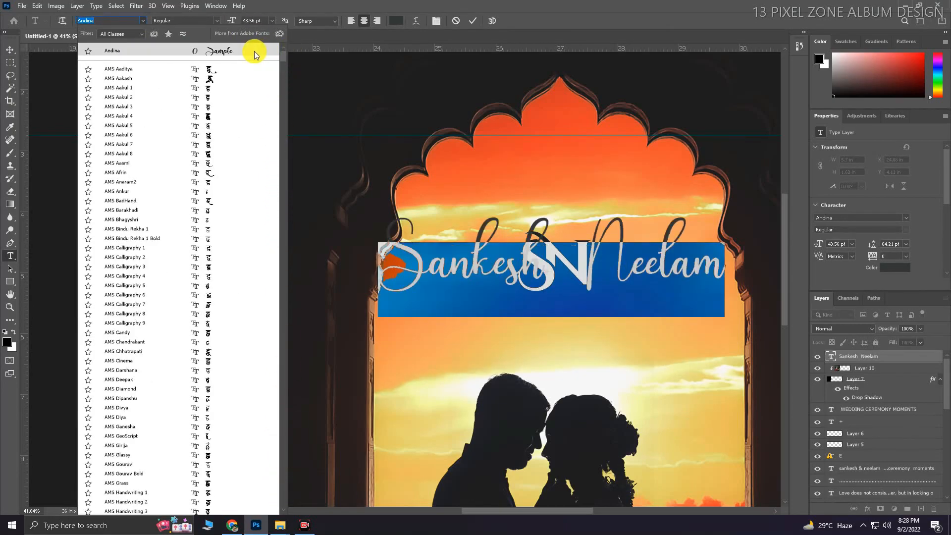
pyautogui.click(254, 51)
# Warp the names text into an upward arc and widen the gap between the two names
pyautogui.click(416, 20)
pyautogui.click(458, 135)
pyautogui.click(450, 163)
pyautogui.click(536, 143)
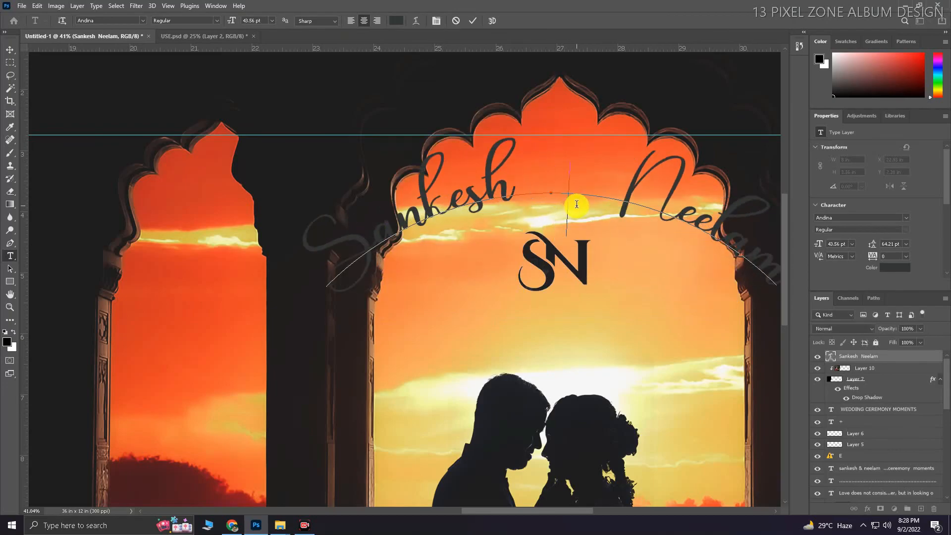
pyautogui.hotkey('ctrl', 'Return')
# Move the arched names down beside the SN monogram and enlarge the monogram to fill the gap between them
pyautogui.press('v')
pyautogui.moveTo(662, 202); pyautogui.dragTo(644, 280)
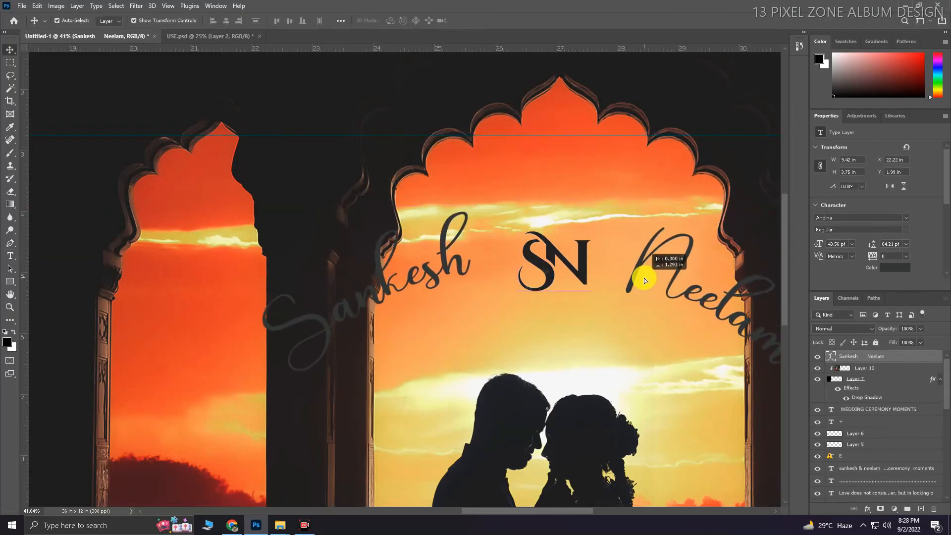
pyautogui.click(582, 258)
pyautogui.moveTo(591, 231); pyautogui.dragTo(624, 202)
pyautogui.press('Return')
pyautogui.doubleClick(664, 277)
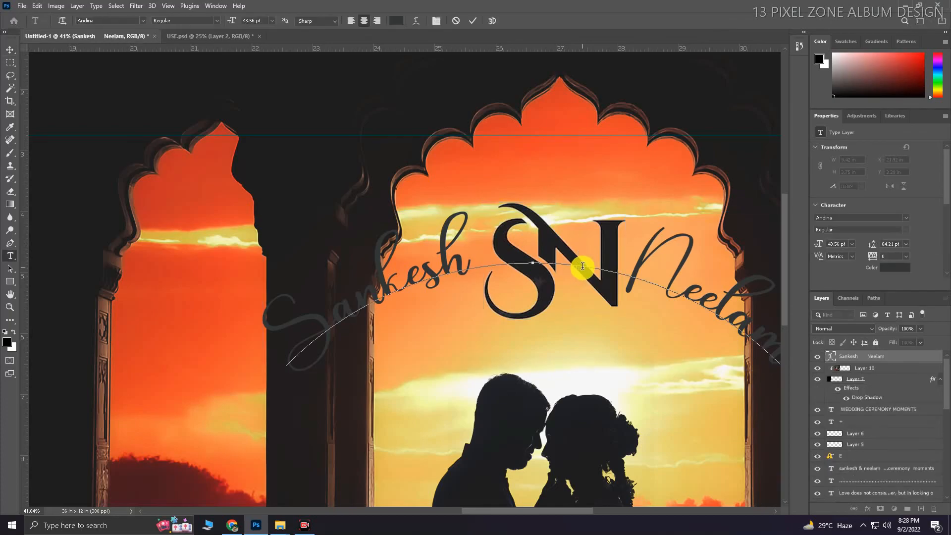
pyautogui.hotkey('ctrl', 'Return')
pyautogui.press('v')
# Scale the arched names down to about 89% so they sit closer around the SN monogram
pyautogui.scroll(-2, 501, 246)
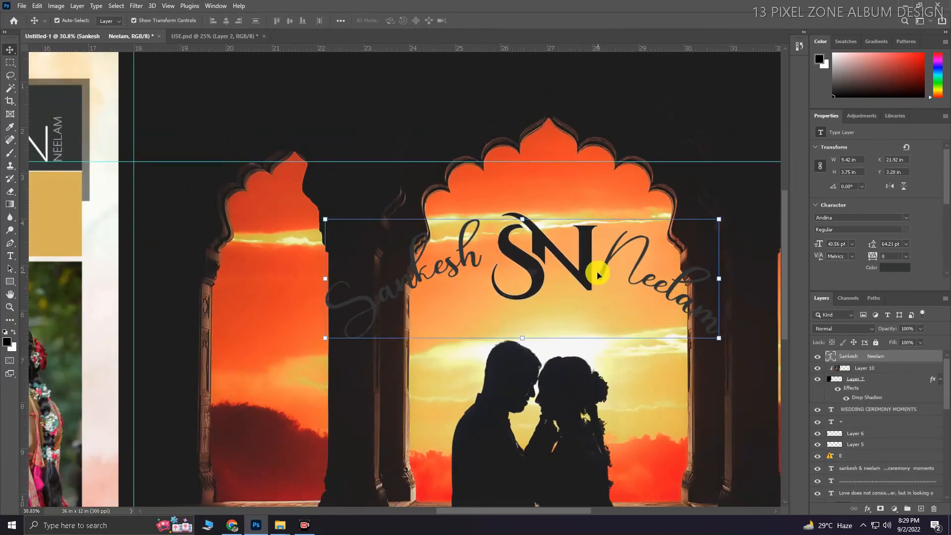
pyautogui.hotkey('ctrl', 't')
pyautogui.moveTo(728, 212); pyautogui.dragTo(599, 261)
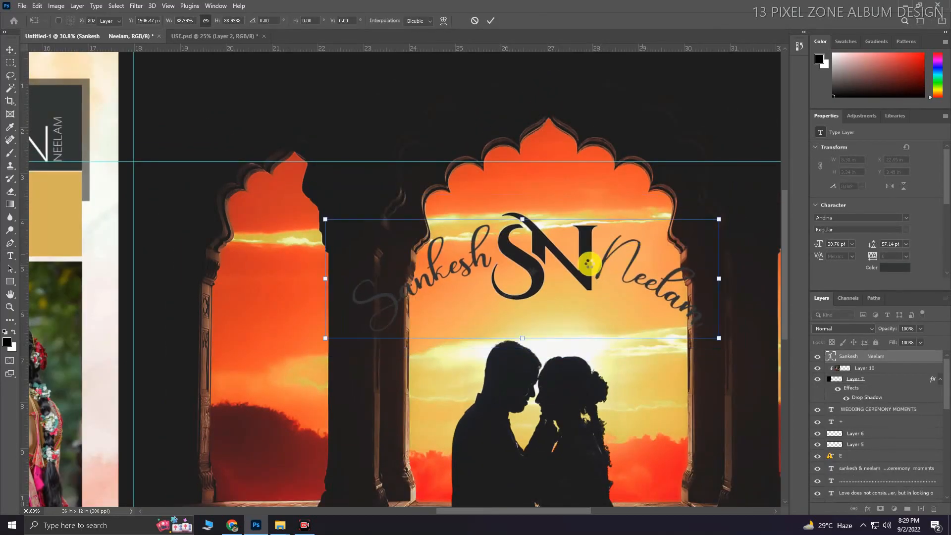
pyautogui.press('Return')
# Scale the names and the SN monogram together to about 62% and place them in the upper part of the central arch
pyautogui.click(595, 282)
pyautogui.rightClick(476, 259)
pyautogui.keyDown('shift'); pyautogui.click(487, 264); pyautogui.keyUp('shift')
pyautogui.hotkey('ctrl', 't')
pyautogui.moveTo(703, 209); pyautogui.dragTo(643, 230)
pyautogui.moveTo(614, 256); pyautogui.dragTo(663, 209)
pyautogui.moveTo(642, 232); pyautogui.dragTo(636, 232)
pyautogui.scroll(-5, 600, 266)
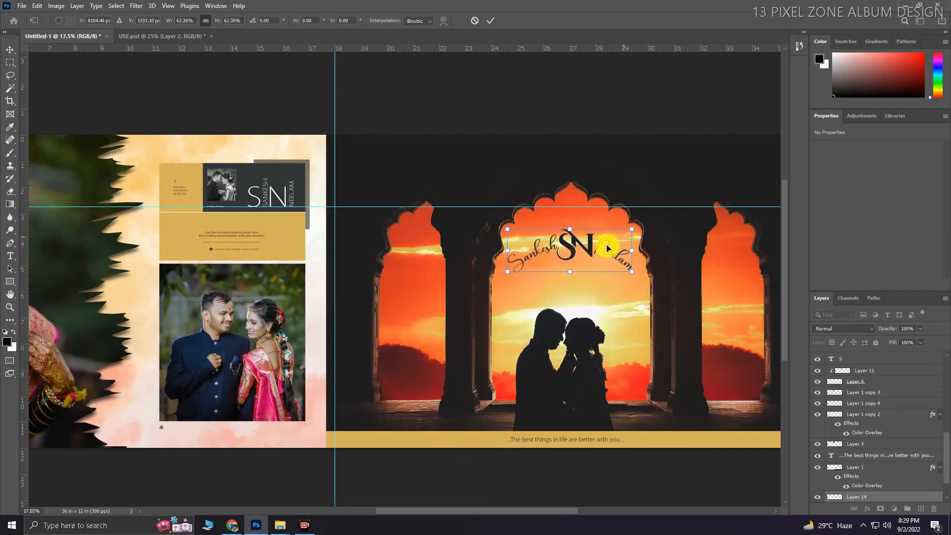
pyautogui.press('Return')
# Apply a dark Color Overlay to the arched names text
pyautogui.scroll(8, 622, 257)
pyautogui.keyDown('ctrl'); pyautogui.click(607, 244); pyautogui.keyUp('ctrl')
pyautogui.press('F2')
pyautogui.click(590, 227)
pyautogui.click(804, 133)
pyautogui.click(335, 170)
pyautogui.press('Return')
pyautogui.press('Return')
# Apply the same dark Color Overlay to the SN monogram
pyautogui.rightClick(503, 200)
pyautogui.click(513, 213)
pyautogui.press('F2')
pyautogui.click(590, 227)
pyautogui.press('Return')
pyautogui.scroll(-8, 559, 272)
pyautogui.click(580, 464)
# Move the names and SN monogram slightly lower in the arch and scale them together to about 94%
pyautogui.click(554, 253)
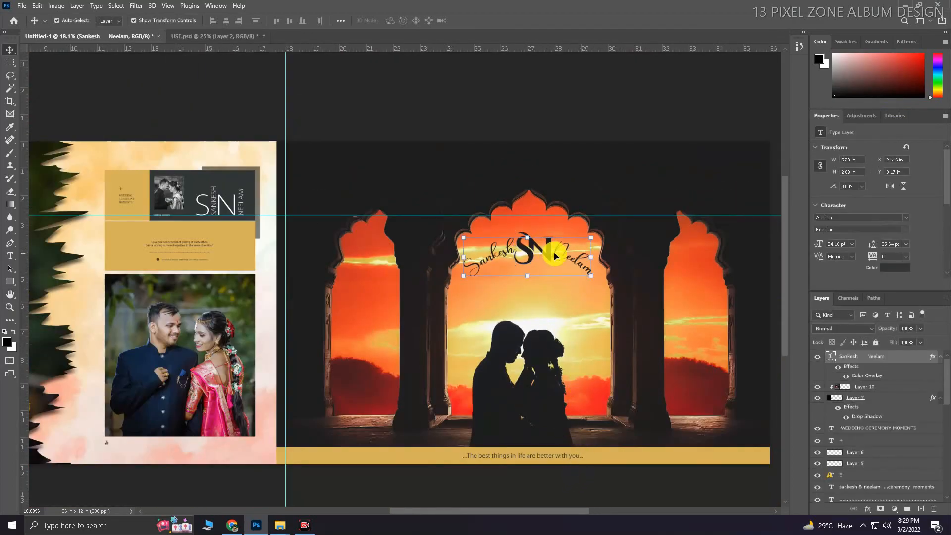
pyautogui.keyDown('shift'); pyautogui.click(543, 250); pyautogui.keyUp('shift')
pyautogui.moveTo(543, 253); pyautogui.dragTo(543, 273)
pyautogui.moveTo(591, 252); pyautogui.dragTo(540, 250)
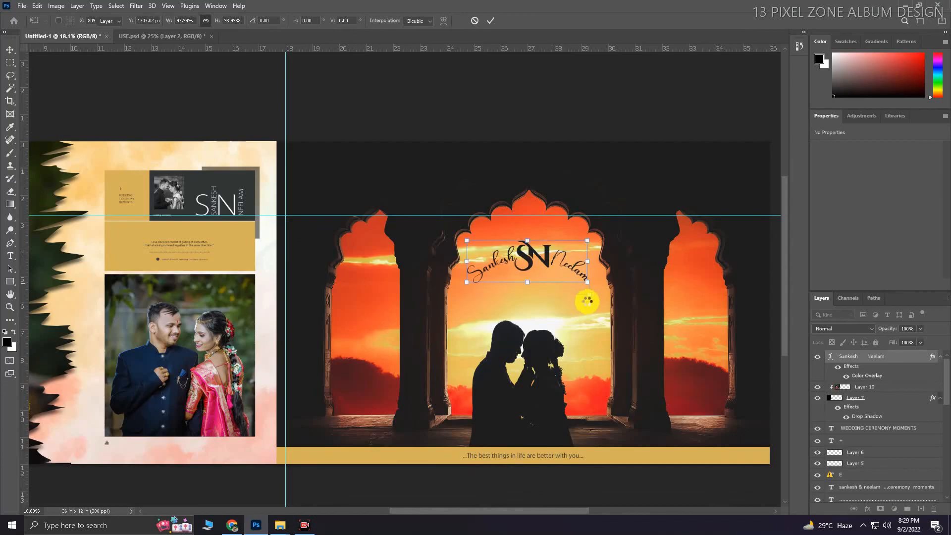
pyautogui.press('Return')
# Hide the panels and fit the whole album spread on screen to review the finished design
pyautogui.scroll(-4, 588, 303)
pyautogui.click(564, 422)
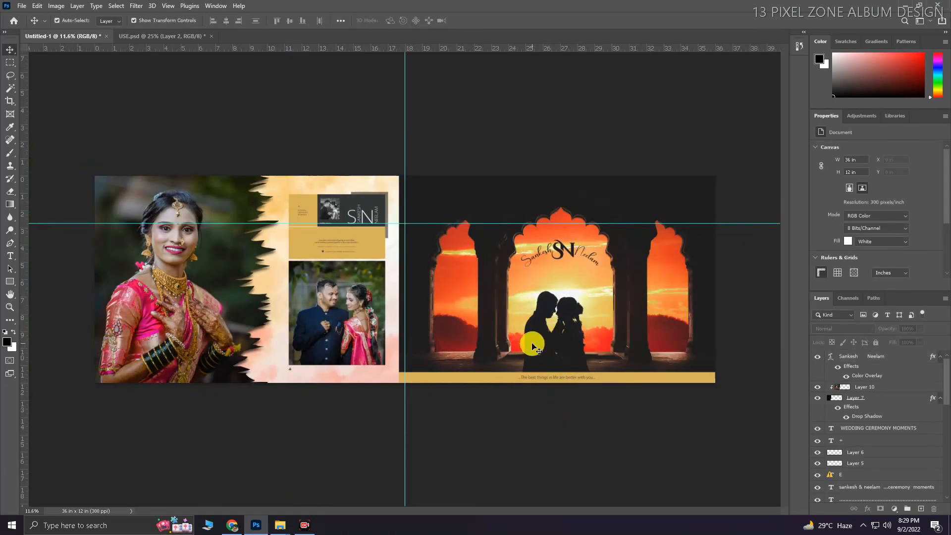
pyautogui.press('Tab')
pyautogui.hotkey('ctrl', '0')
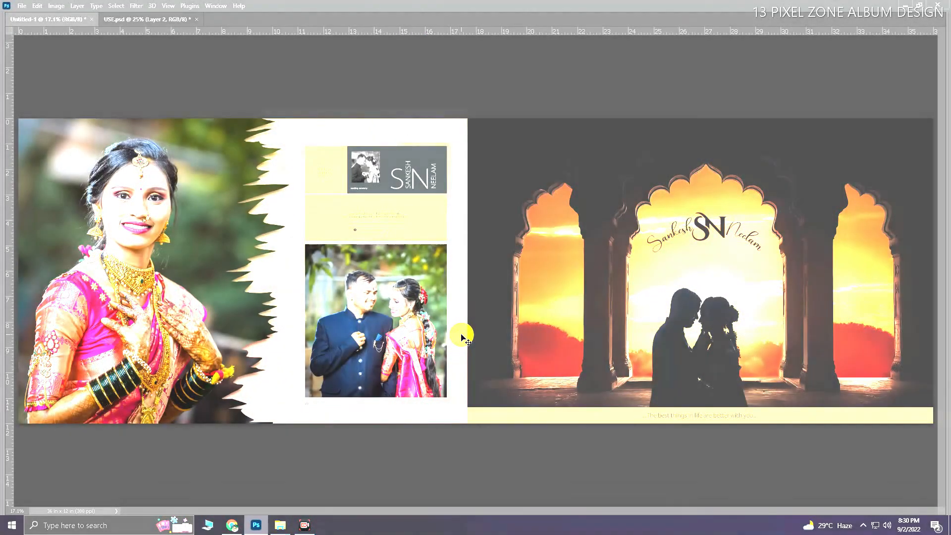